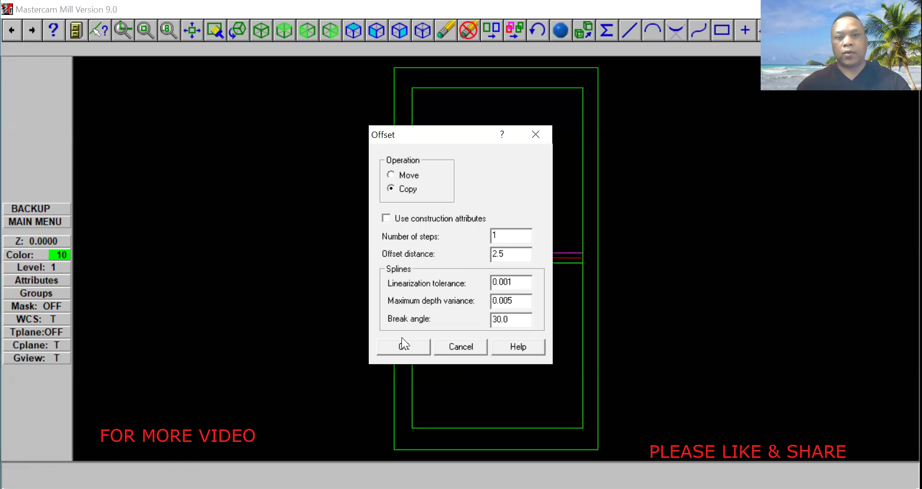
# - Offset copies of the inner rectangle's bottom, top, left and right sides inward by 2.5
pyautogui.click(402, 343)
pyautogui.click(494, 426)
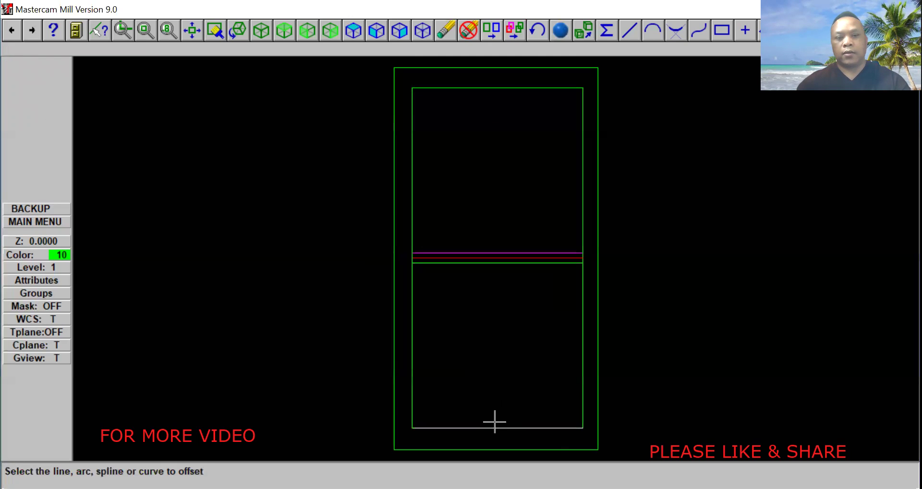
pyautogui.click(496, 417)
pyautogui.click(505, 89)
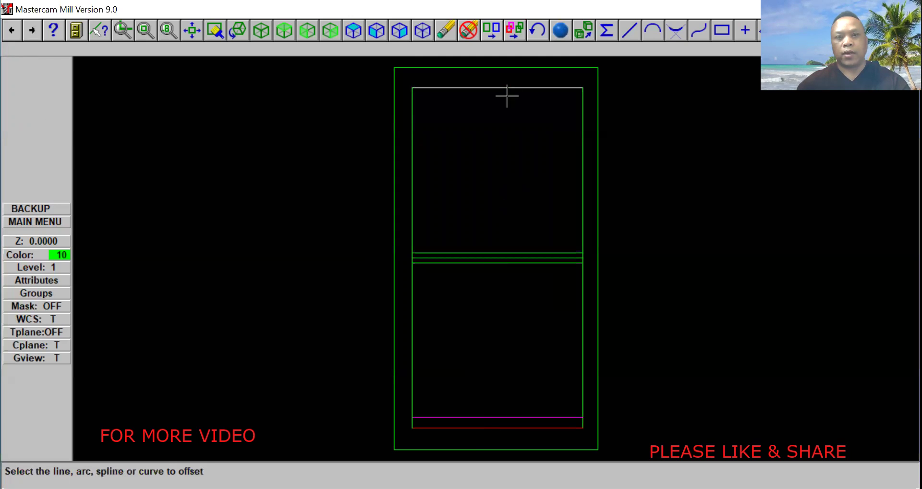
pyautogui.click(495, 115)
pyautogui.click(416, 150)
pyautogui.click(442, 158)
pyautogui.click(582, 169)
pyautogui.click(562, 171)
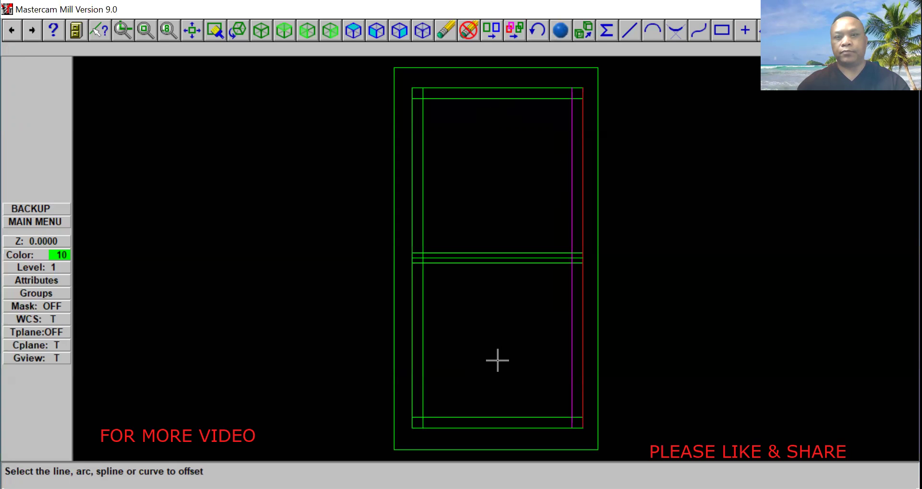
# - Trim the overlapping inner offset lines at both upper corners of the upper panel outline
pyautogui.click(57, 219)
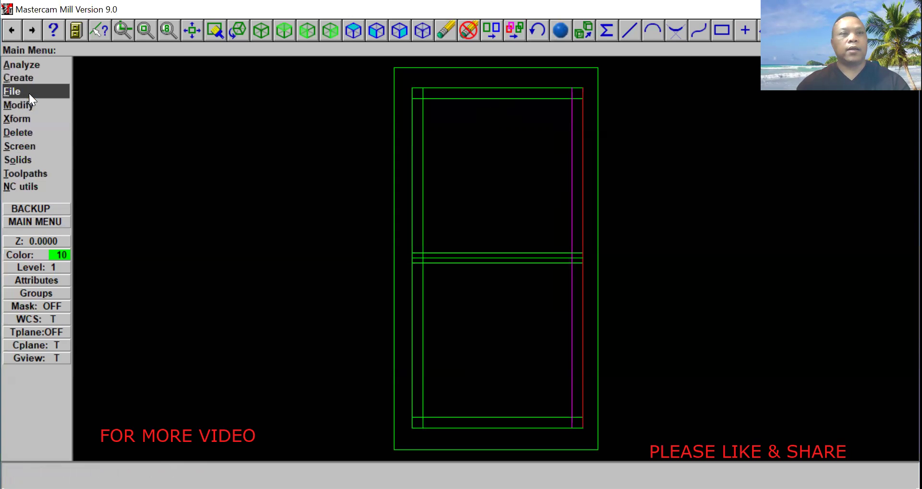
pyautogui.click(29, 106)
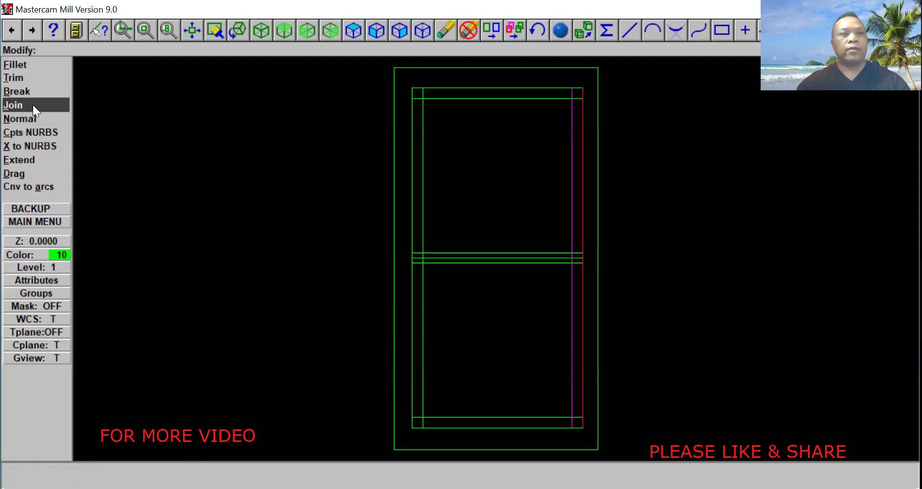
pyautogui.click(31, 79)
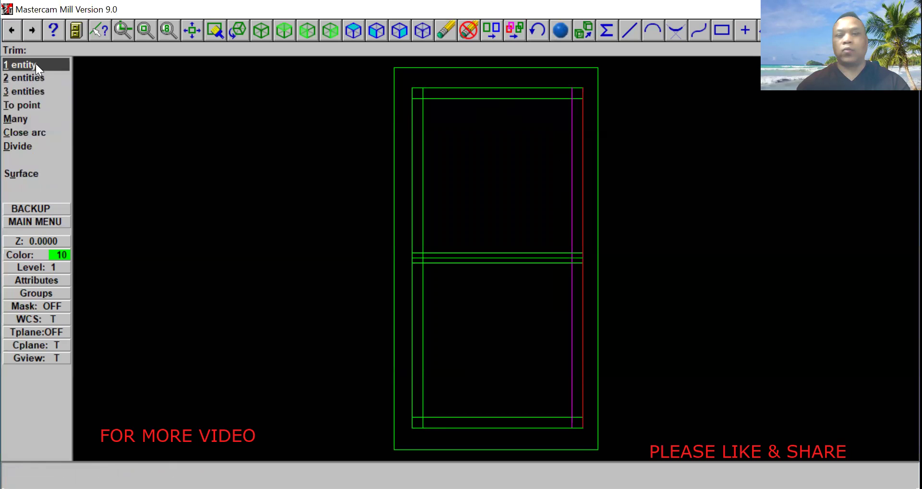
pyautogui.click(35, 63)
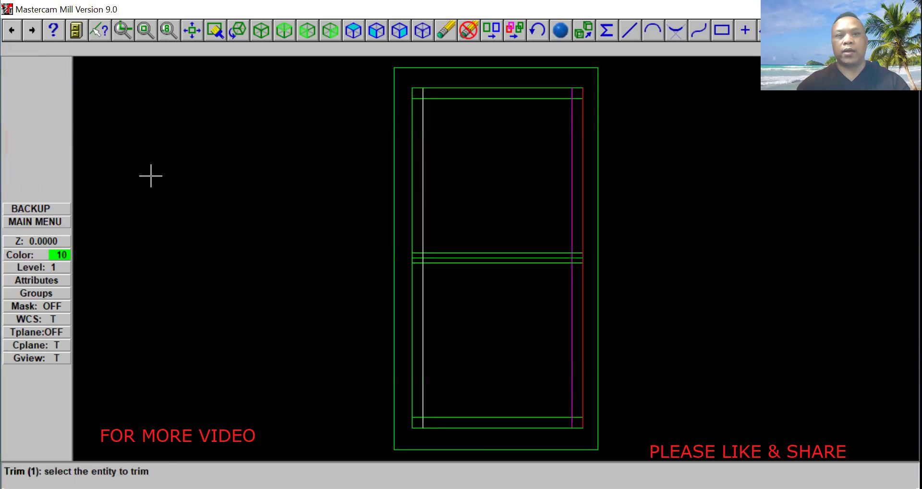
pyautogui.click(432, 111)
pyautogui.click(431, 112)
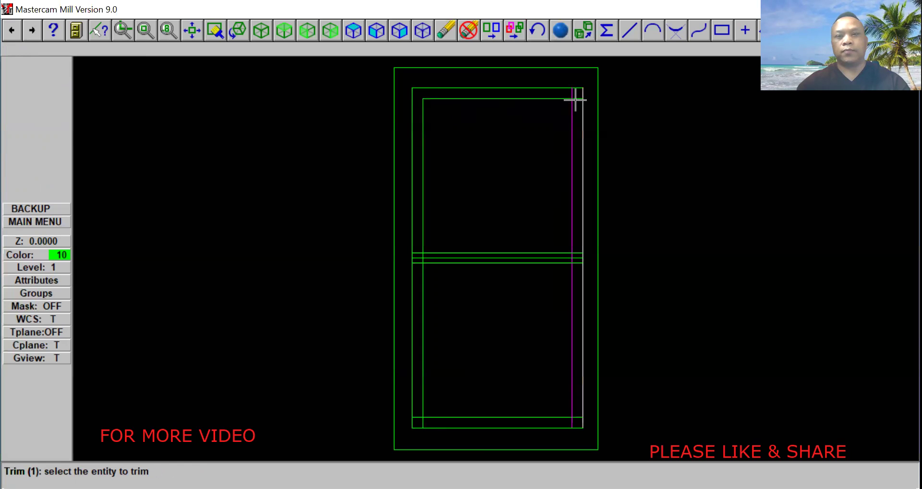
pyautogui.click(560, 112)
pyautogui.click(563, 114)
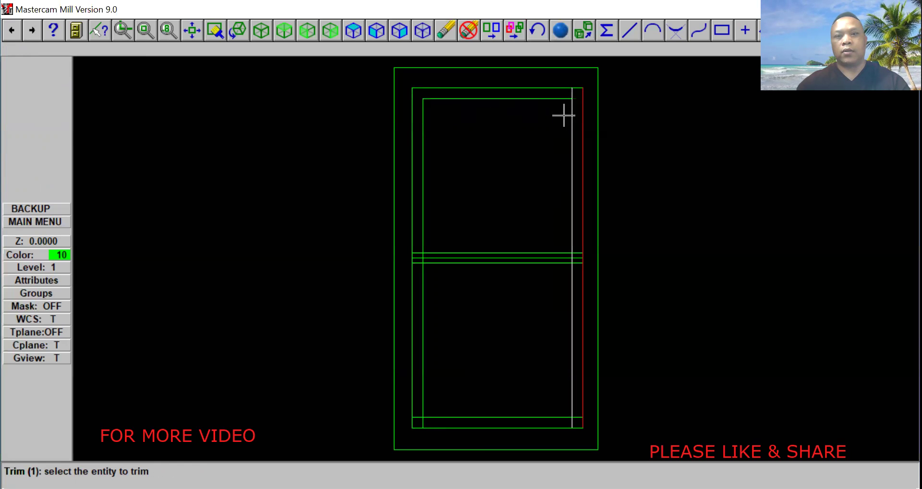
pyautogui.click(562, 103)
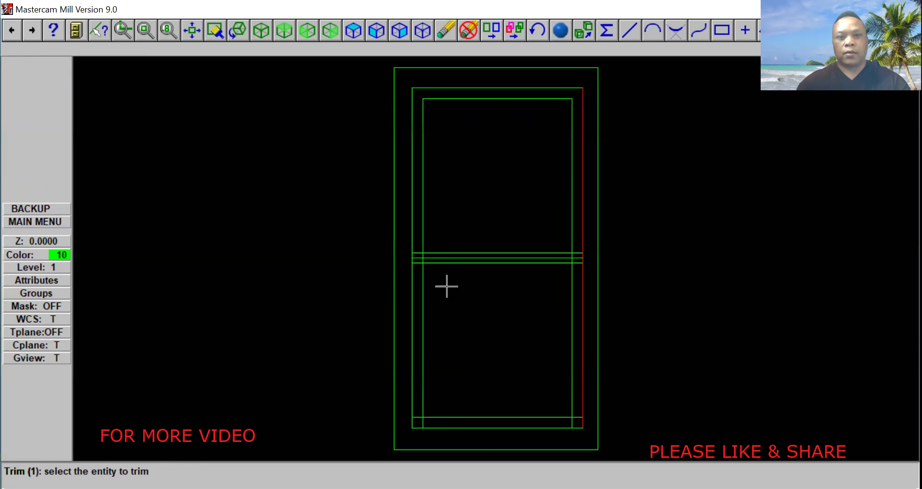
# - Trim the upper panel's lower corners against the highest of the three middle lines, and delete the centre line
pyautogui.click(433, 238)
pyautogui.click(432, 251)
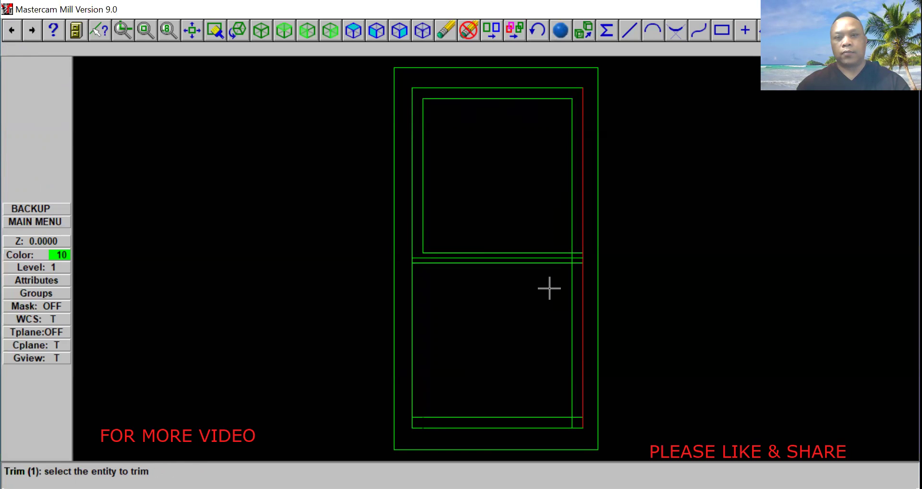
pyautogui.click(558, 252)
pyautogui.click(552, 252)
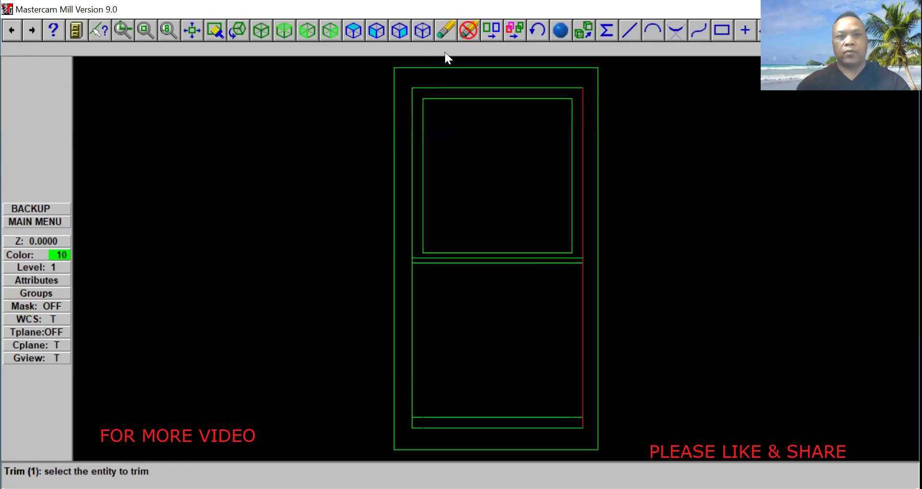
pyautogui.click(446, 31)
pyautogui.click(429, 258)
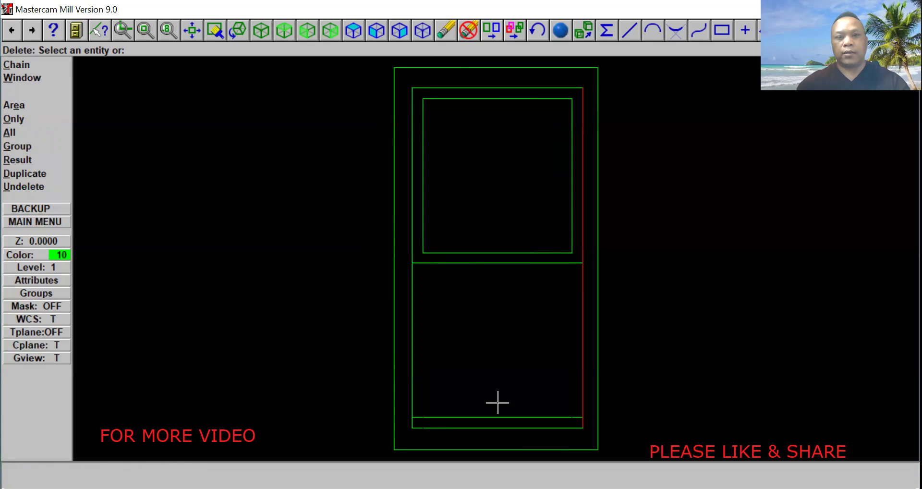
# - Offset the inner rectangle's left and right sides inward again by 2.5 as copies for the lower panel
pyautogui.click(54, 222)
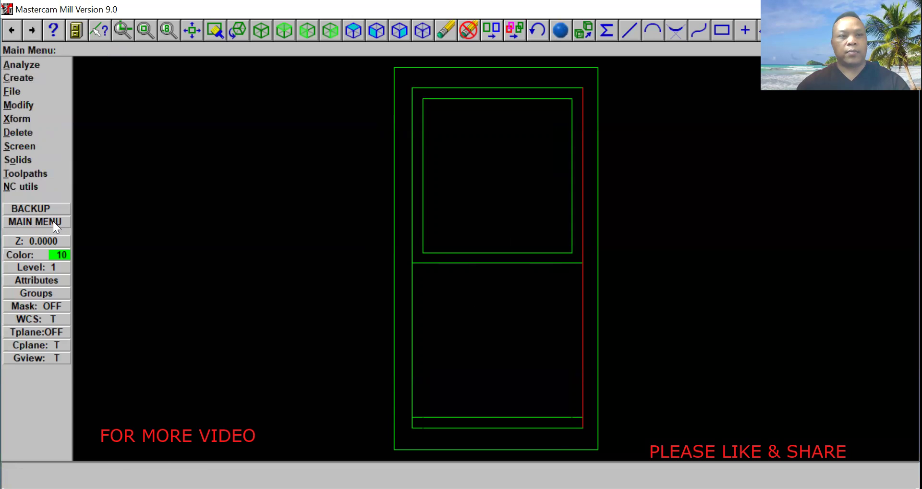
pyautogui.click(33, 118)
pyautogui.click(35, 136)
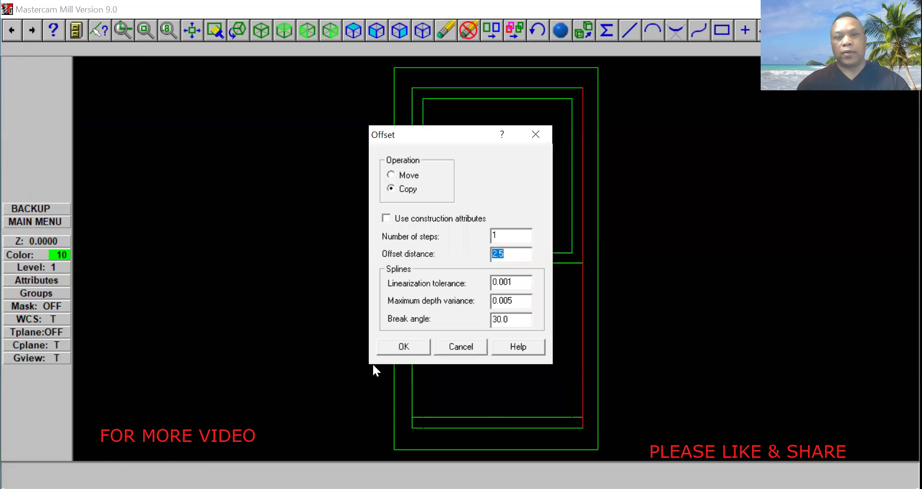
pyautogui.click(391, 344)
pyautogui.click(413, 367)
pyautogui.click(425, 368)
pyautogui.click(581, 359)
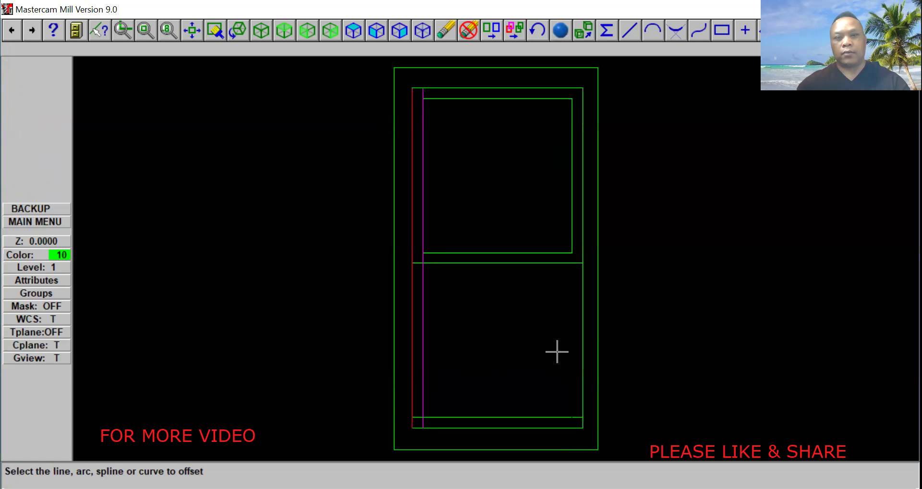
pyautogui.click(578, 351)
pyautogui.click(561, 353)
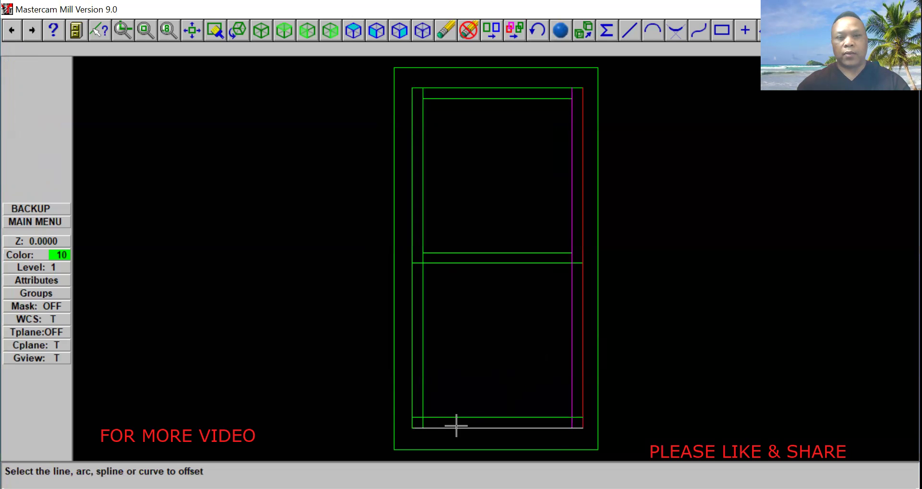
# - Trim the left end of the lower middle line back to the new left offset line
pyautogui.click(57, 218)
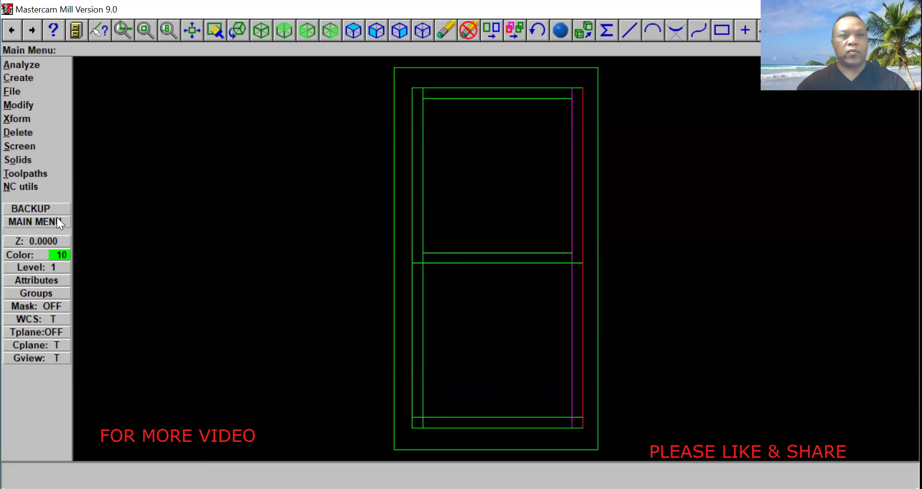
pyautogui.click(31, 104)
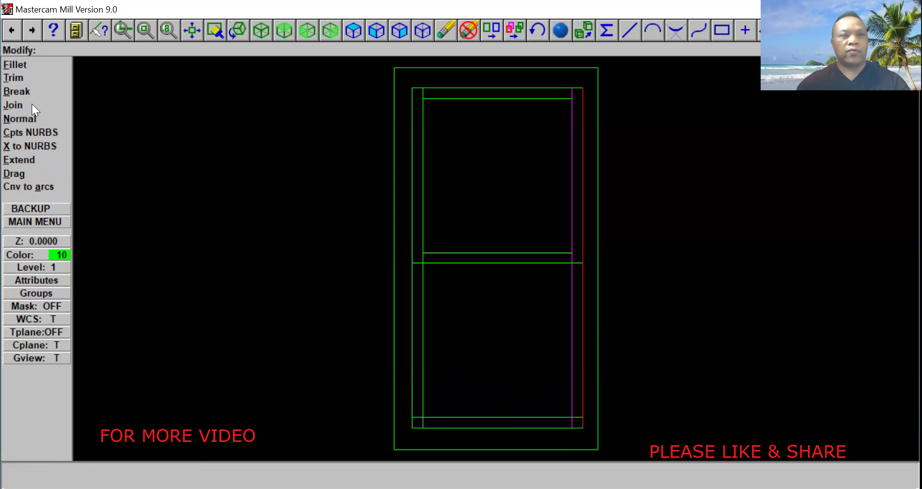
pyautogui.click(32, 78)
pyautogui.click(36, 64)
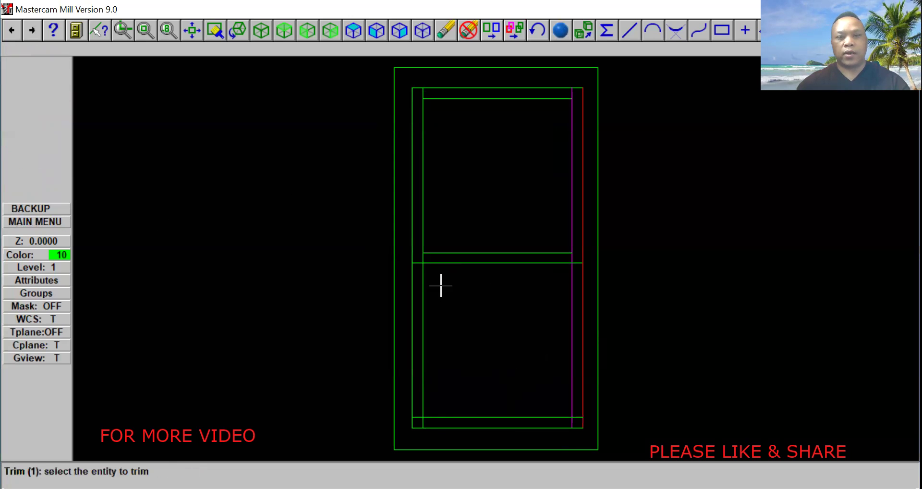
pyautogui.click(440, 270)
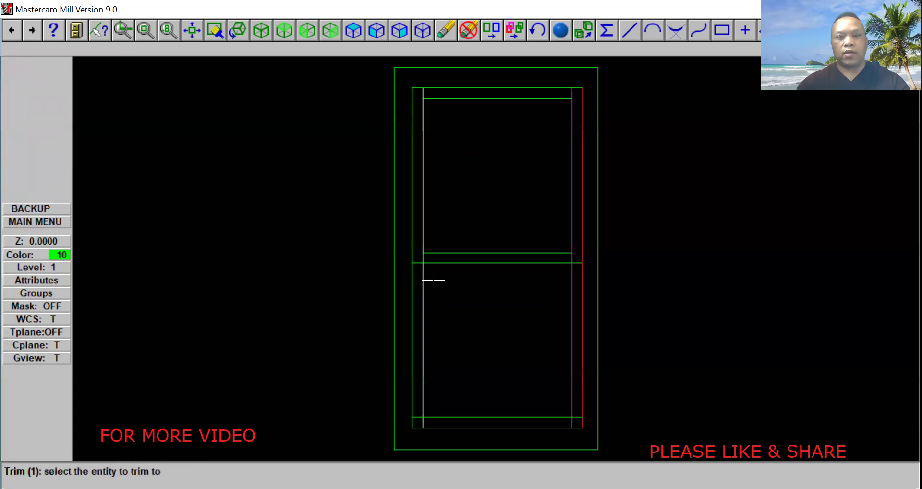
pyautogui.click(431, 273)
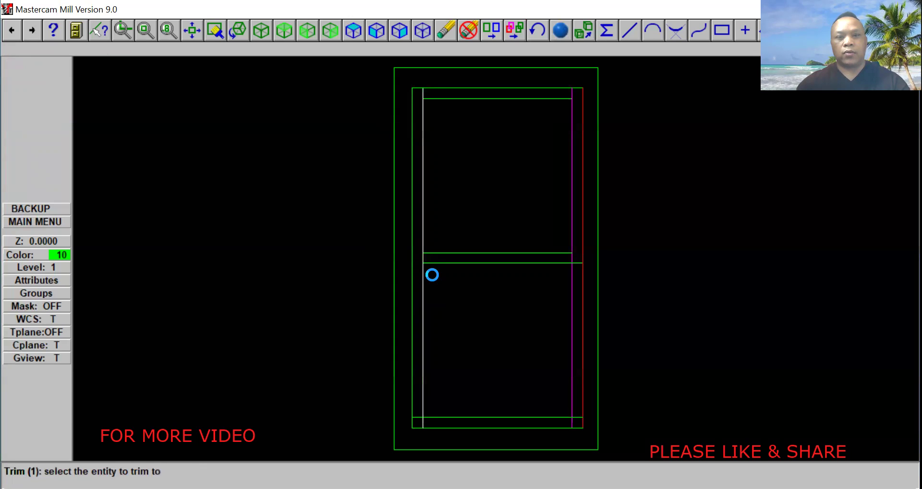
pyautogui.click(517, 283)
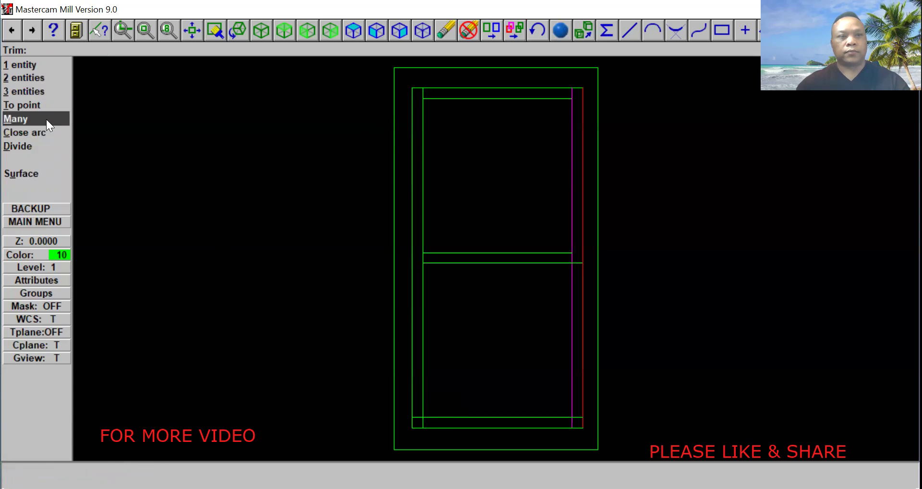
# - Trim the offset lines at both bottom corners of the lower panel outline
pyautogui.click(53, 69)
pyautogui.click(434, 411)
pyautogui.click(426, 400)
pyautogui.click(432, 416)
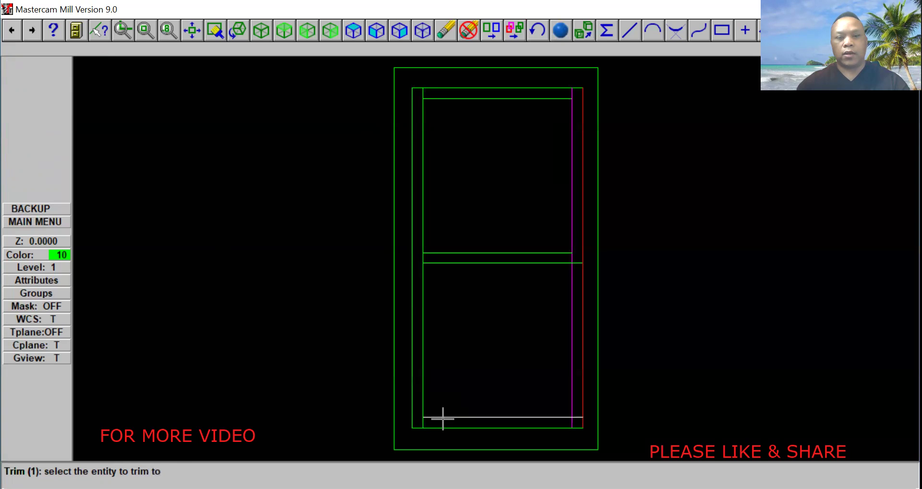
pyautogui.click(493, 417)
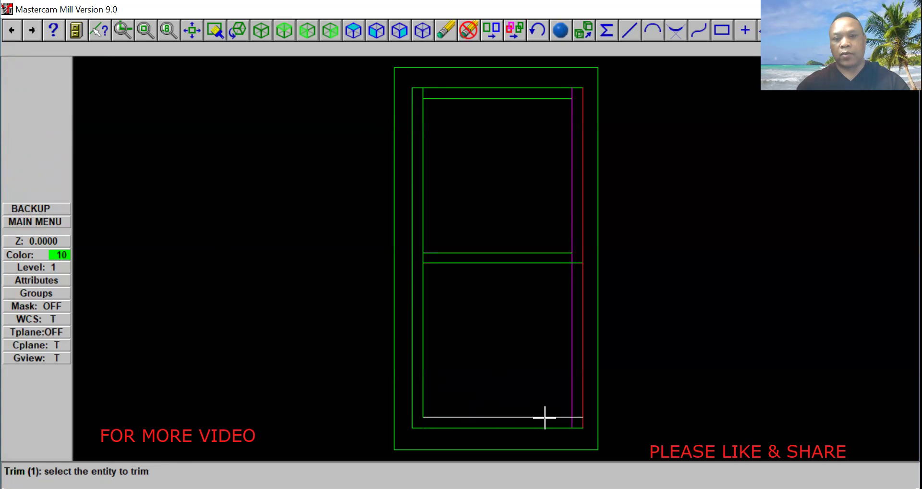
pyautogui.click(565, 396)
pyautogui.click(553, 417)
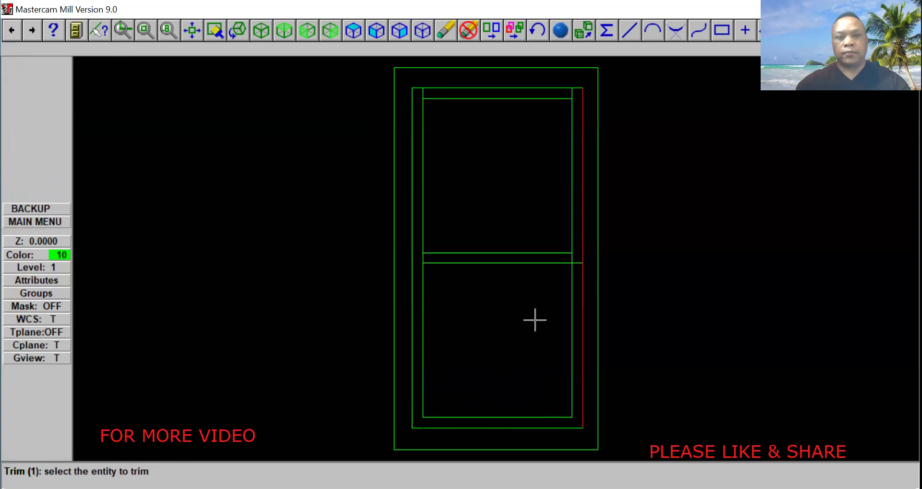
# - Trim the lower panel's middle line and both vertical offset lines to each other to finish its upper corners
pyautogui.click(542, 273)
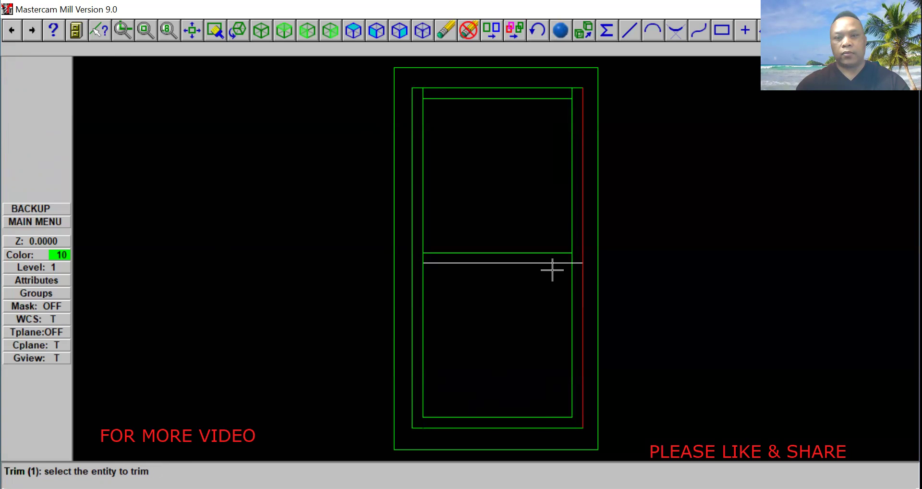
pyautogui.click(566, 277)
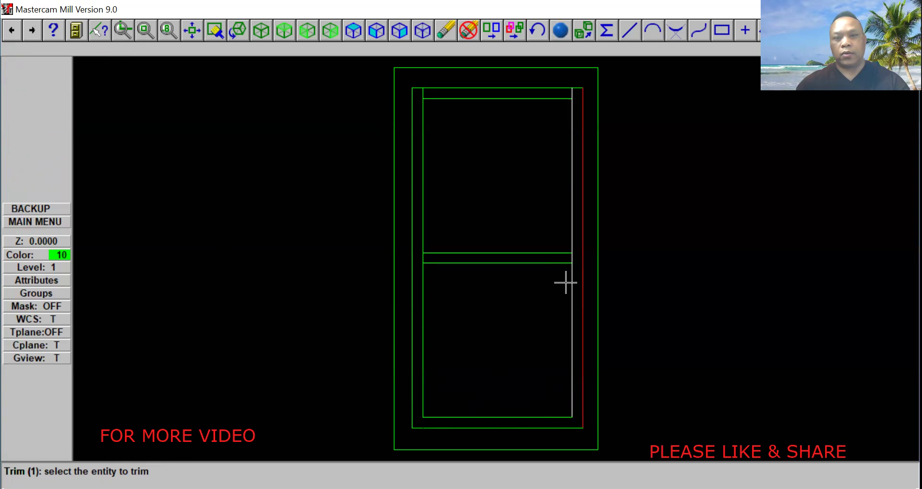
pyautogui.click(557, 275)
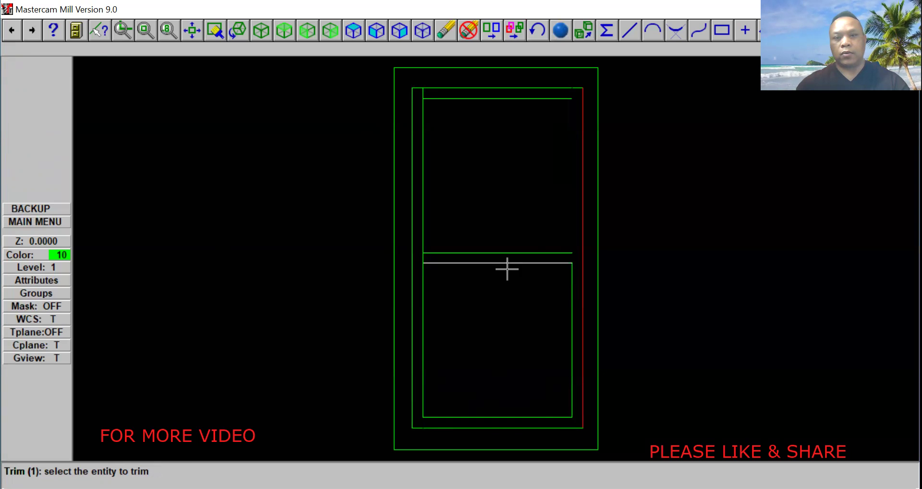
pyautogui.click(434, 277)
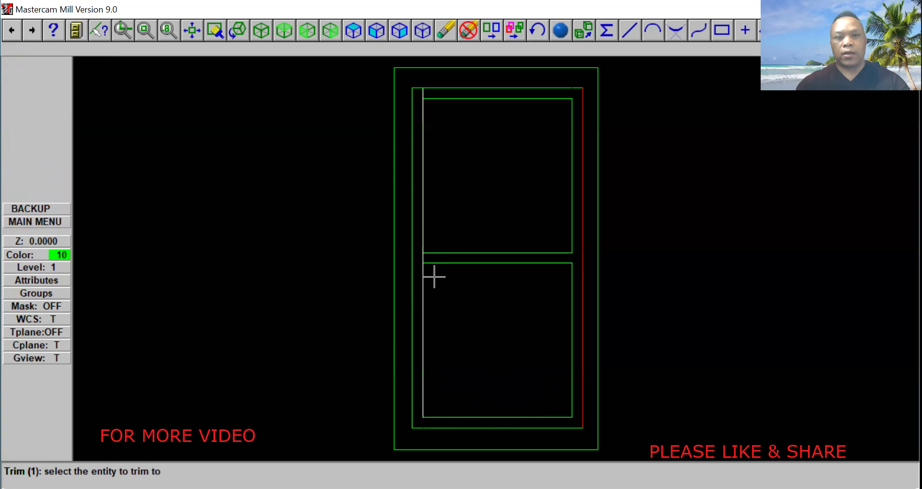
pyautogui.click(435, 264)
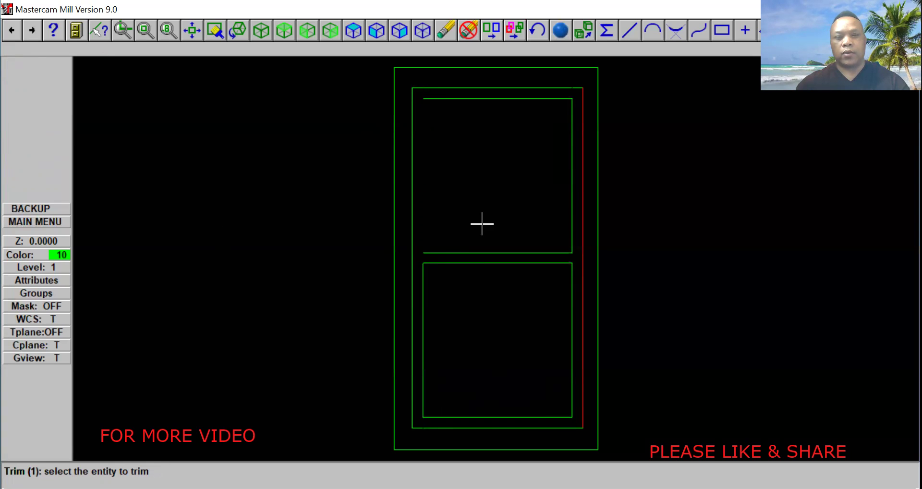
pyautogui.click(54, 221)
pyautogui.click(34, 80)
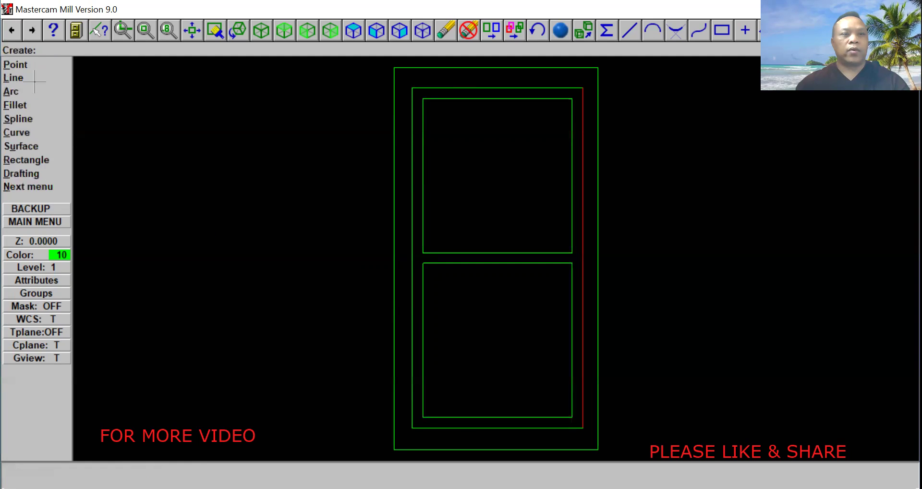
pyautogui.click(28, 78)
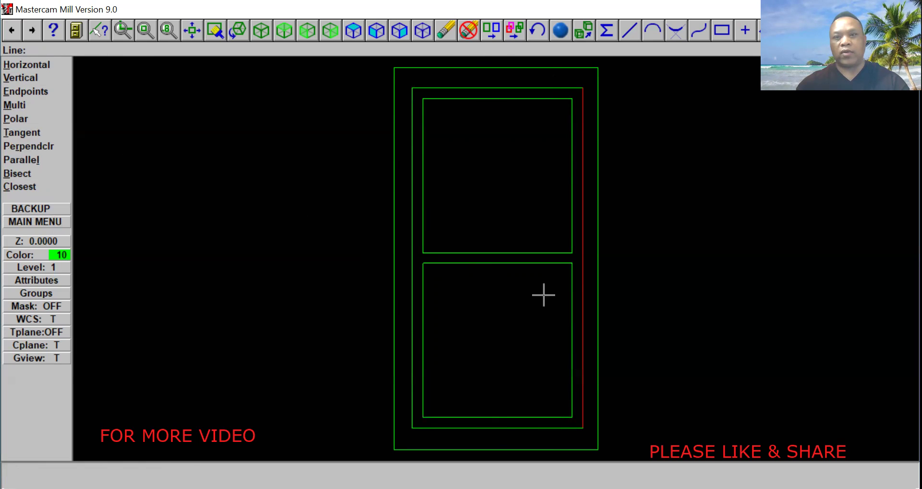
pyautogui.click(57, 222)
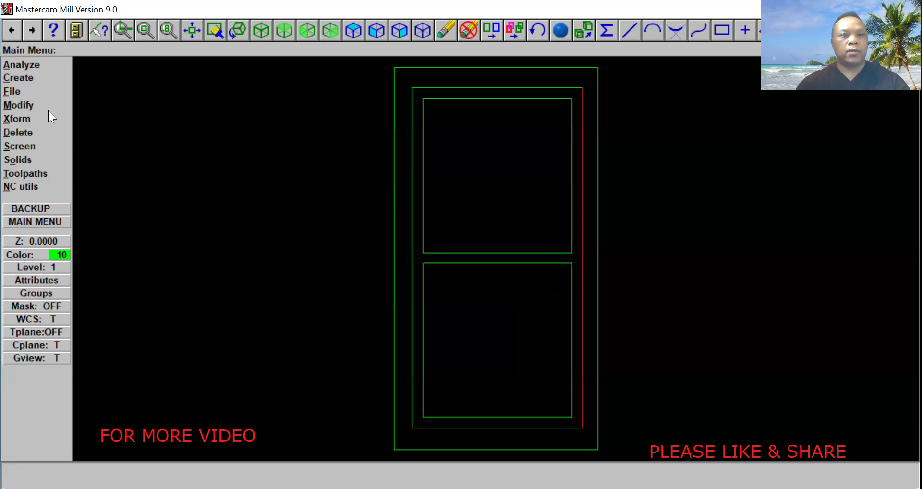
# - Start a Pocket toolpath and chain the upper and lower panel rectangles as its boundaries
pyautogui.click(29, 174)
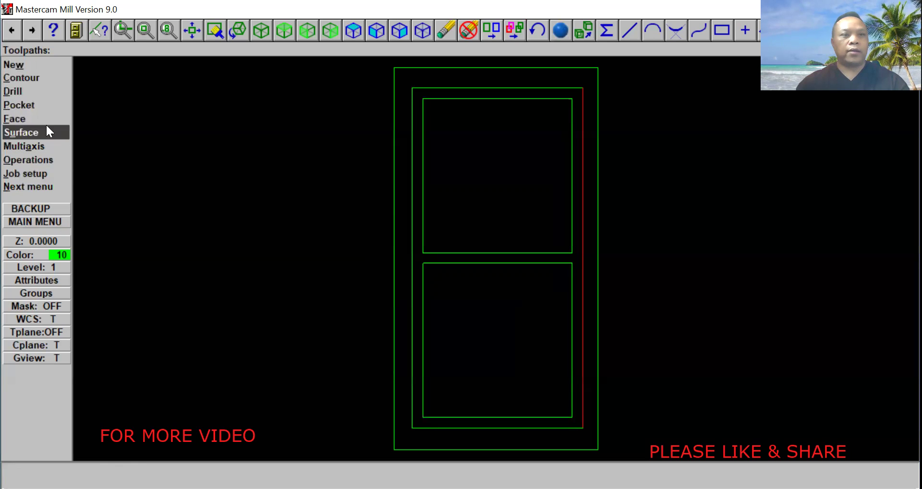
pyautogui.click(37, 104)
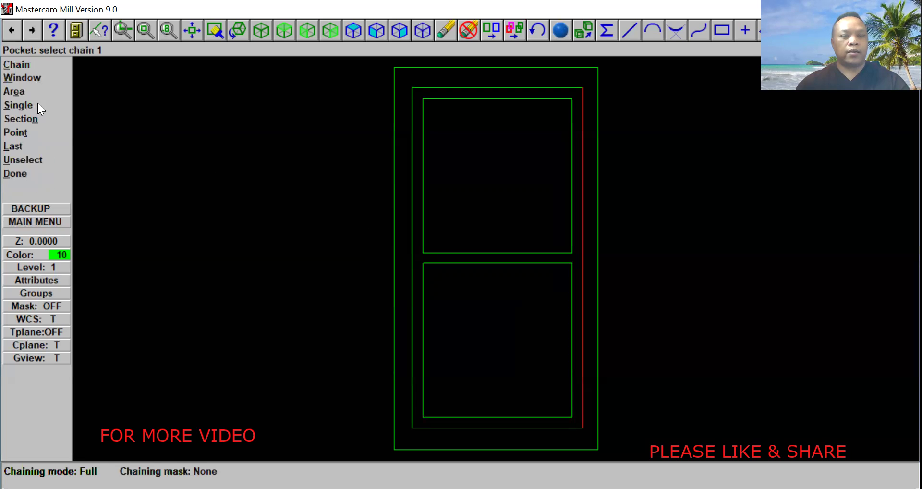
pyautogui.click(424, 240)
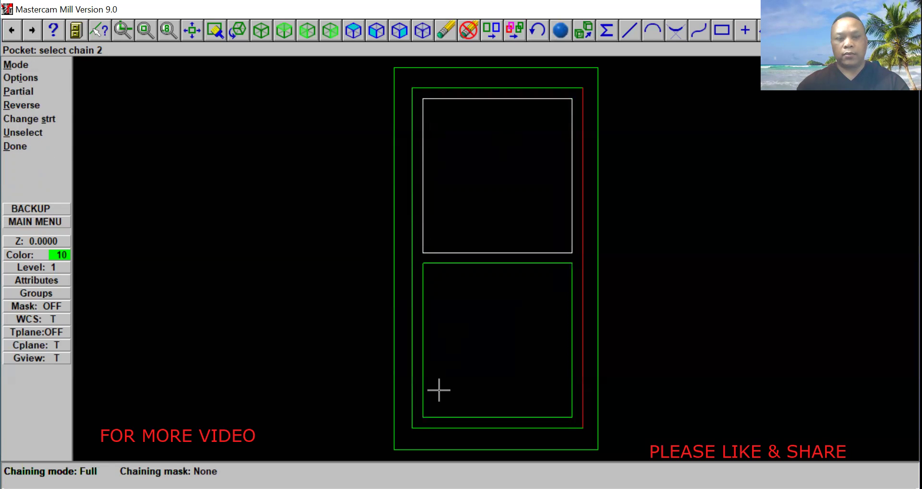
pyautogui.click(426, 404)
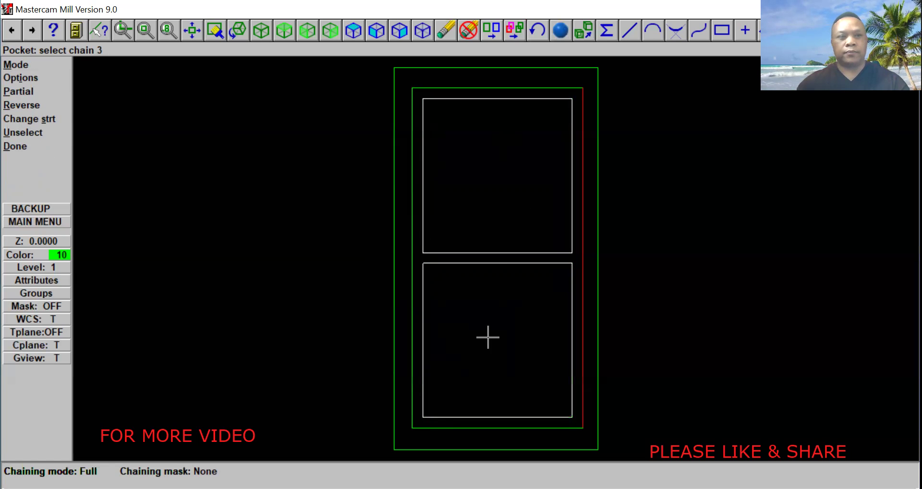
pyautogui.click(36, 146)
# - Assign the 1/4 flat endmill from the tool library to the pocket and set its spindle speed to 2000
pyautogui.rightClick(287, 132)
pyautogui.click(323, 141)
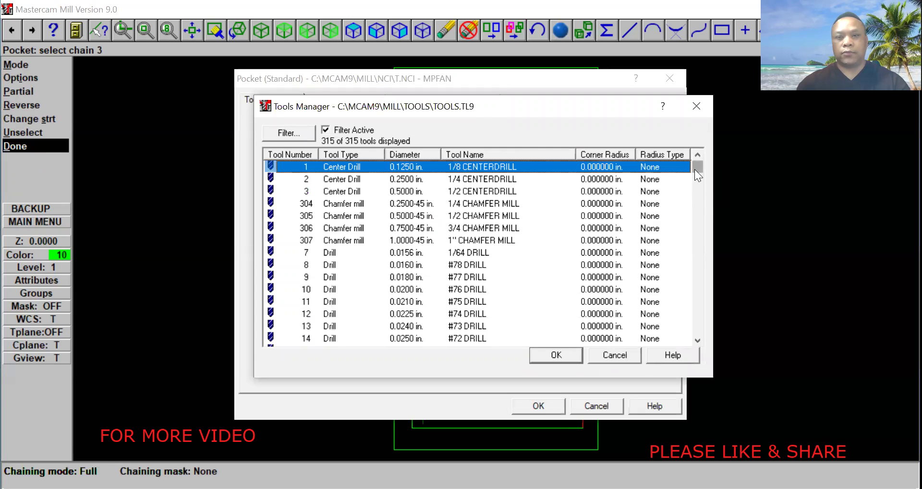
pyautogui.moveTo(695, 167); pyautogui.dragTo(701, 261)
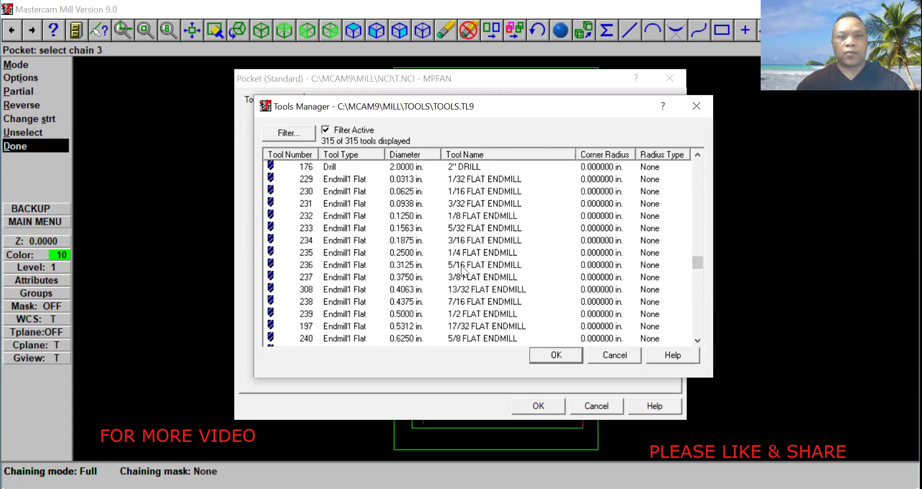
pyautogui.click(479, 253)
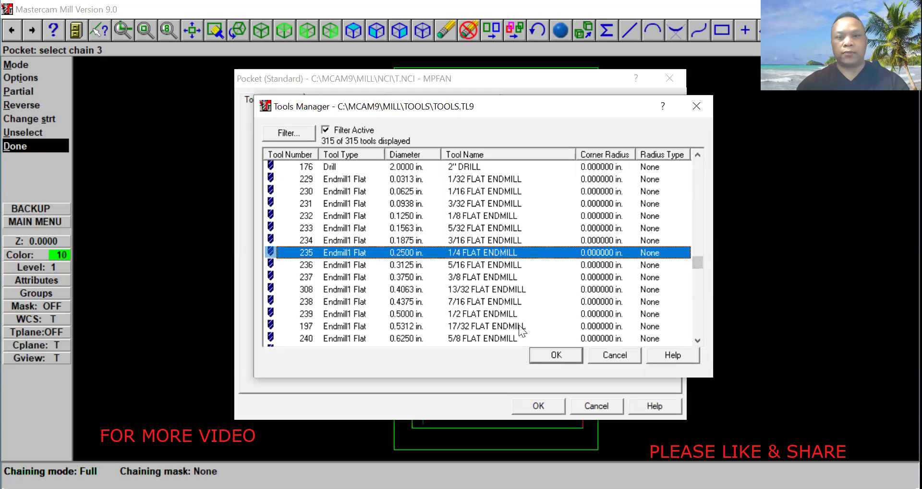
pyautogui.click(542, 352)
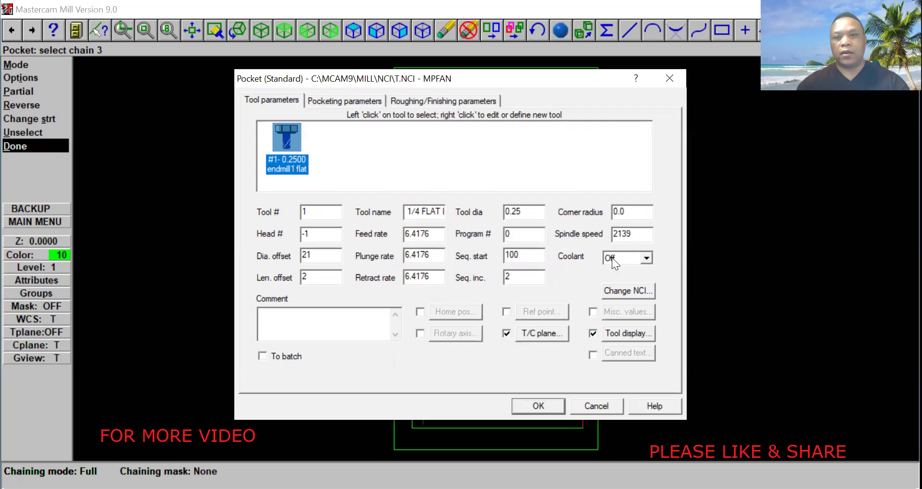
pyautogui.moveTo(636, 234); pyautogui.dragTo(601, 239)
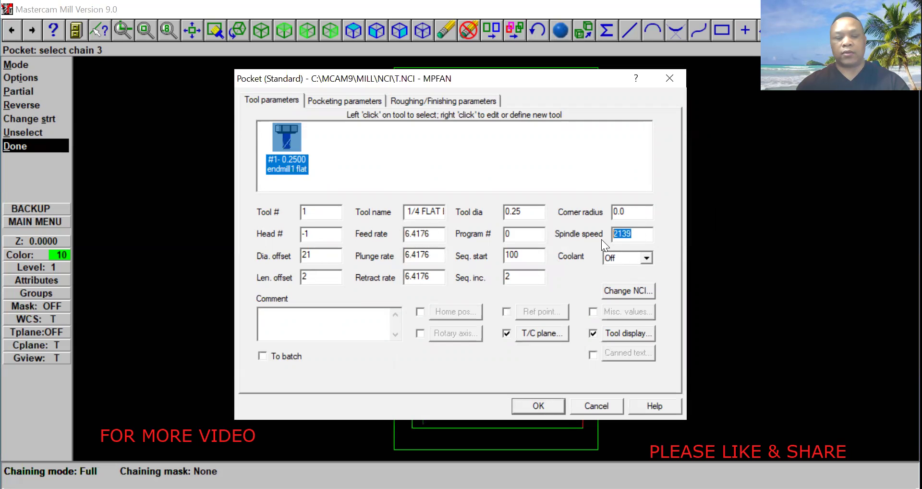
pyautogui.write('2000')
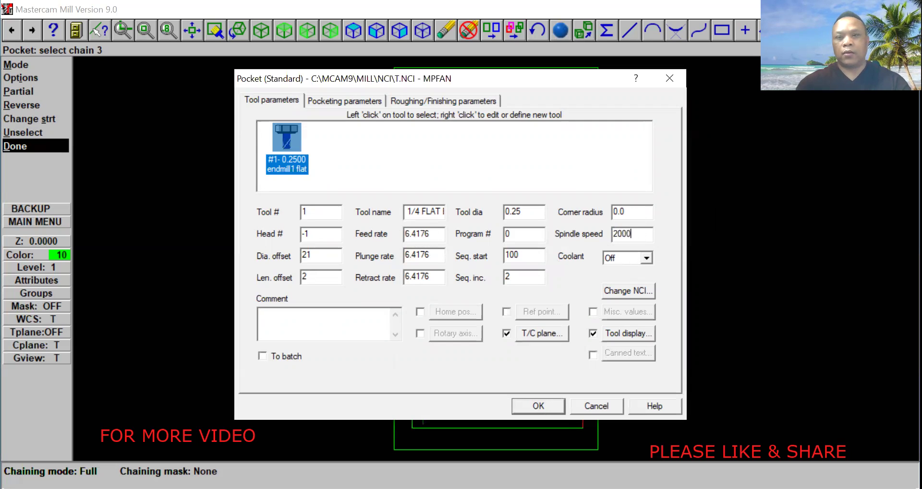
# - Enable the pocket's clearance height and set its top of stock to 0.75
pyautogui.click(345, 97)
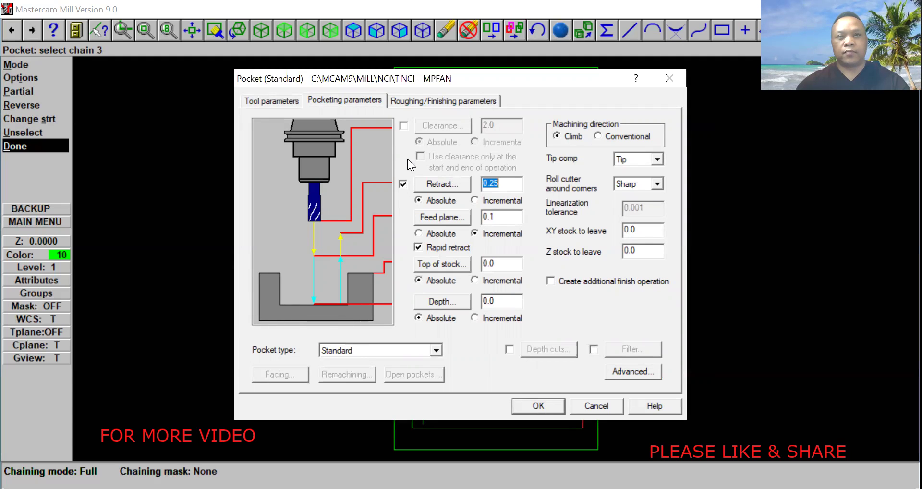
pyautogui.click(403, 126)
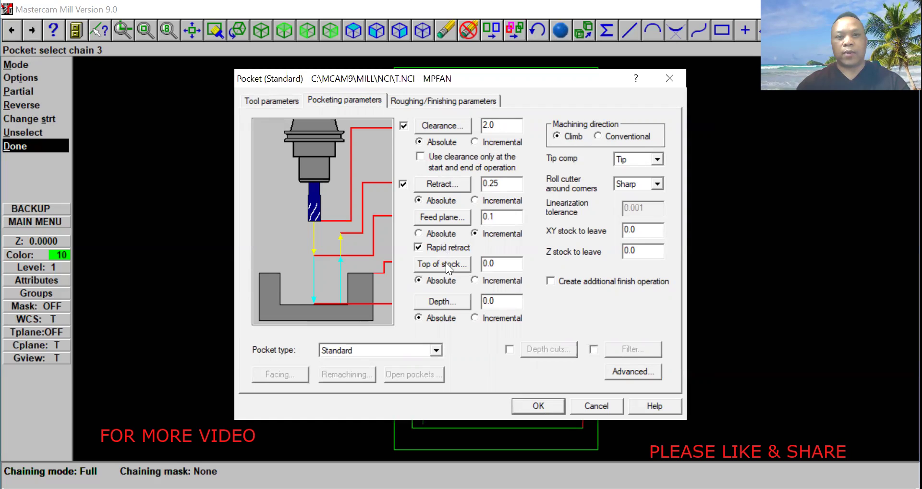
pyautogui.moveTo(508, 264); pyautogui.dragTo(450, 270)
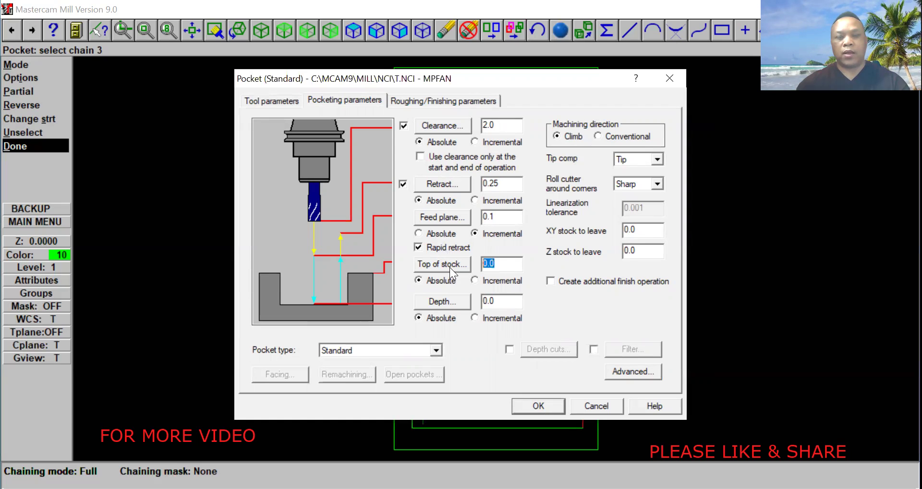
pyautogui.write('.')
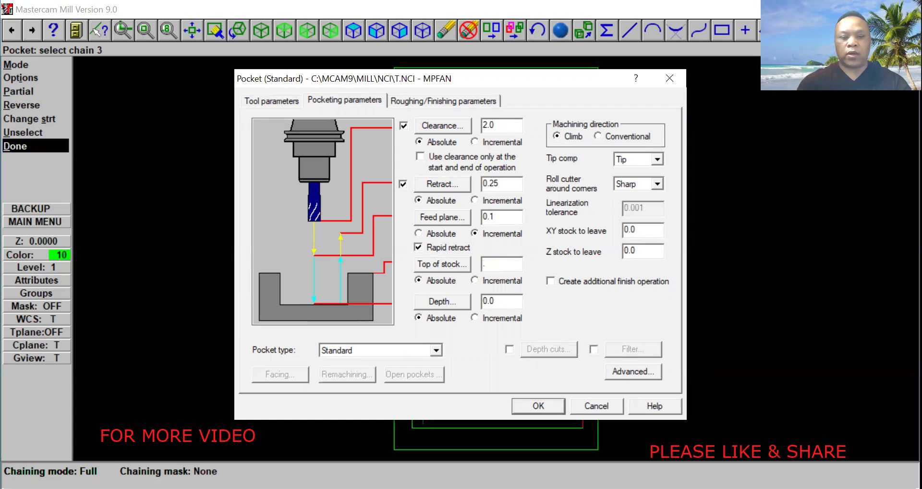
pyautogui.write('75')
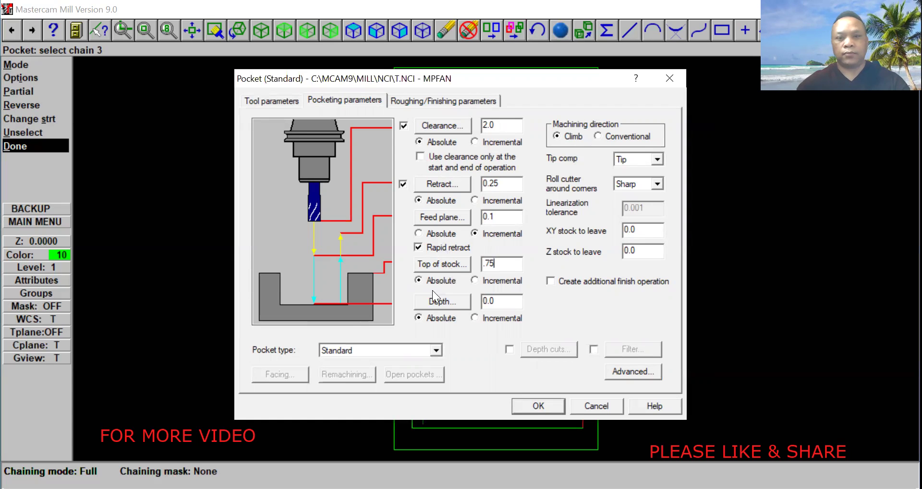
# - Set the pocket depth to -0.25 and generate the toolpath with the Zigzag cutting method
pyautogui.moveTo(500, 302); pyautogui.dragTo(452, 306)
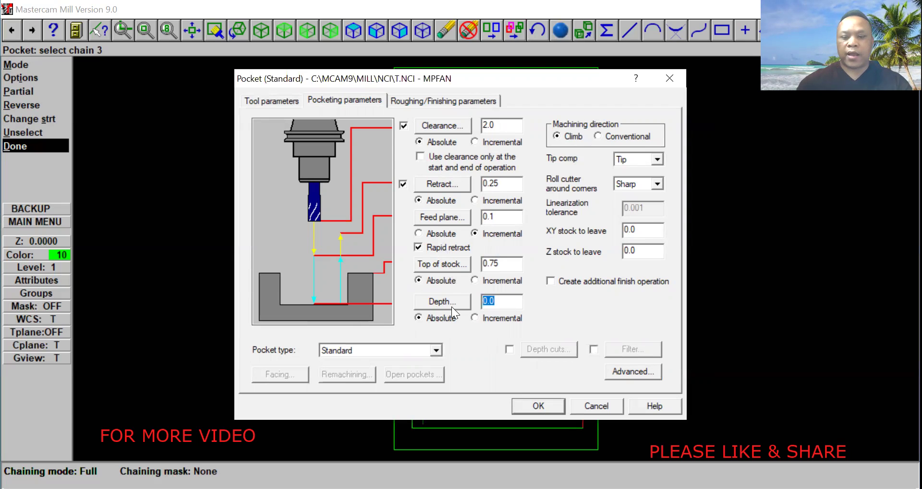
pyautogui.write('-.')
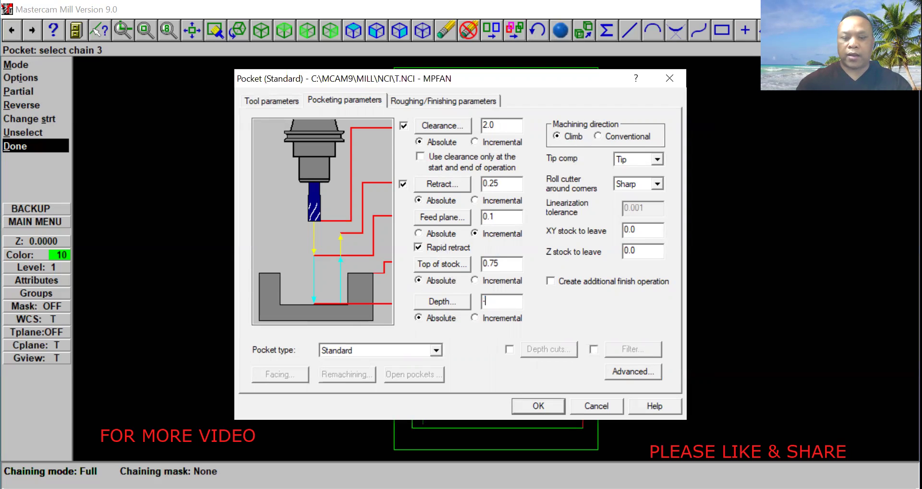
pyautogui.write('25')
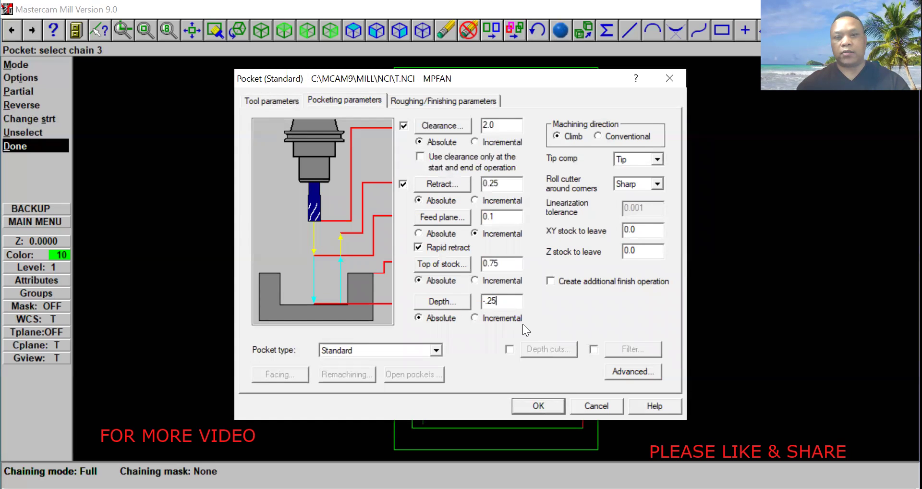
pyautogui.click(429, 100)
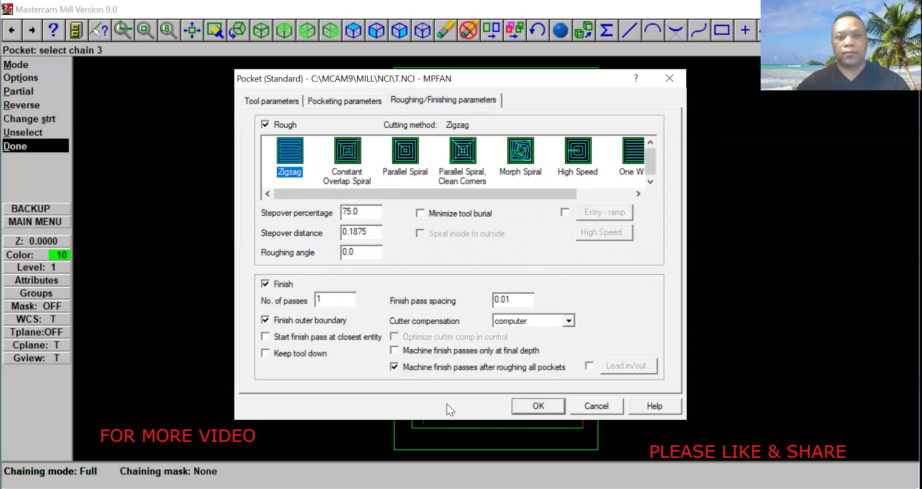
pyautogui.click(522, 404)
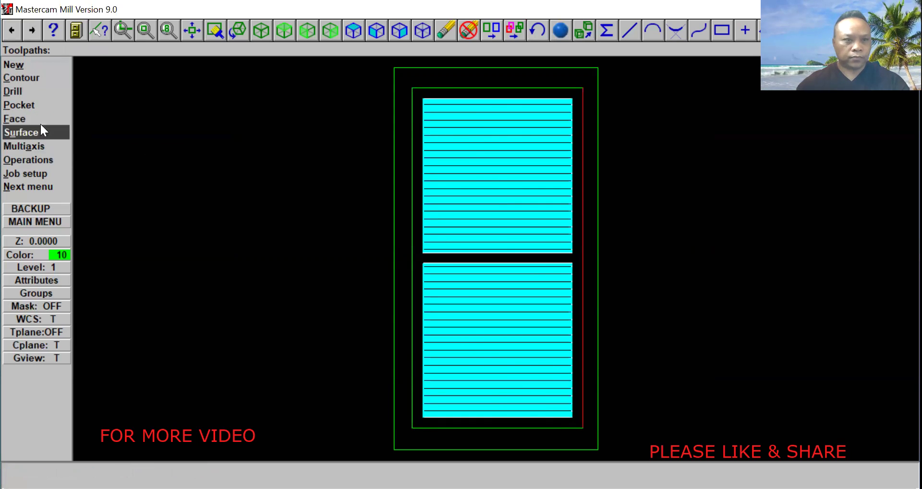
# - Create a 2D contour toolpath around the lower panel rectangle with a depth of -0.75
pyautogui.click(40, 80)
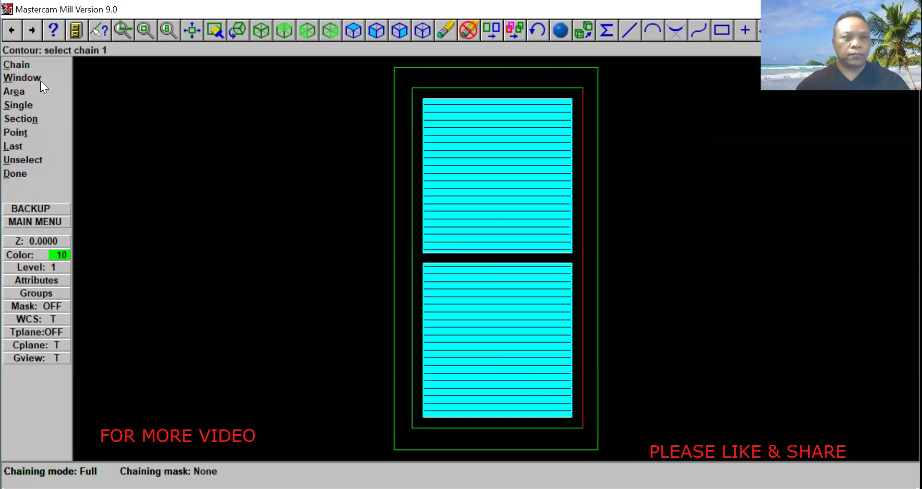
pyautogui.click(423, 406)
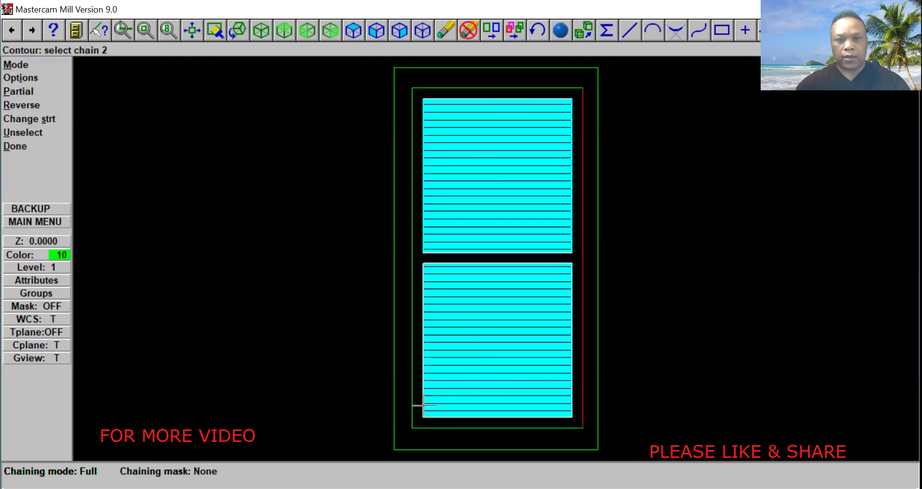
pyautogui.click(32, 147)
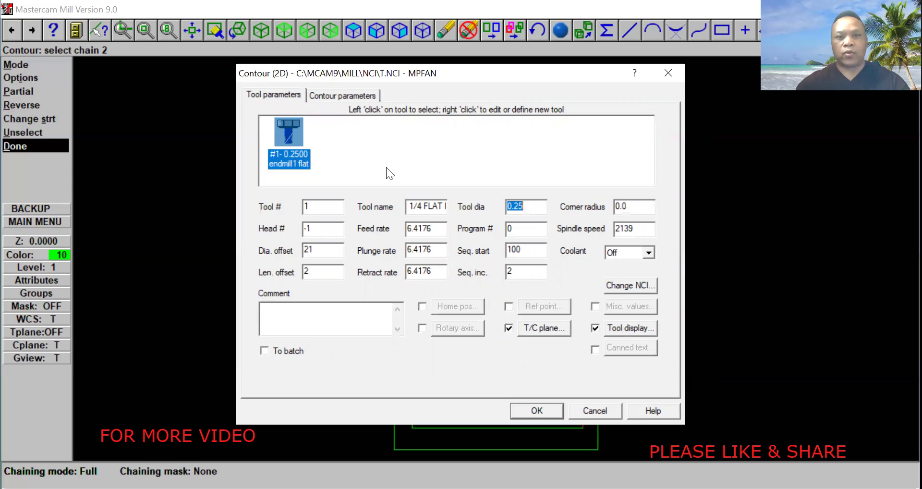
pyautogui.click(340, 93)
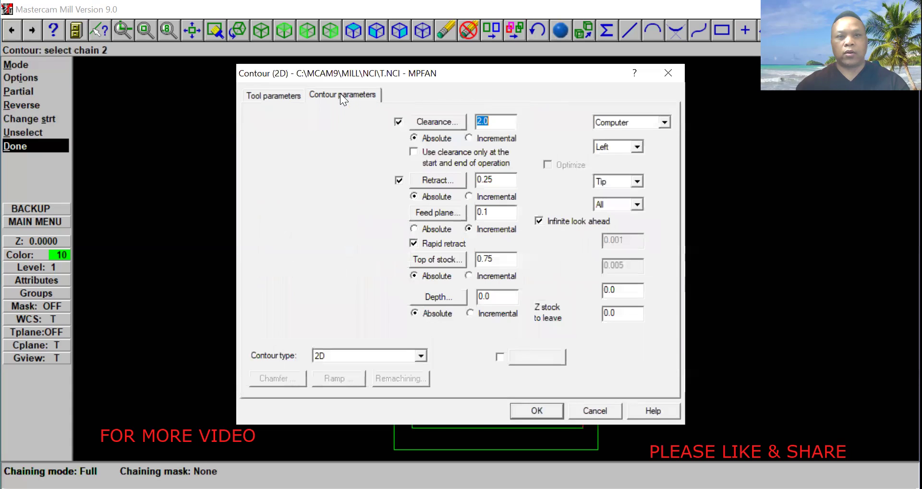
pyautogui.doubleClick(494, 296)
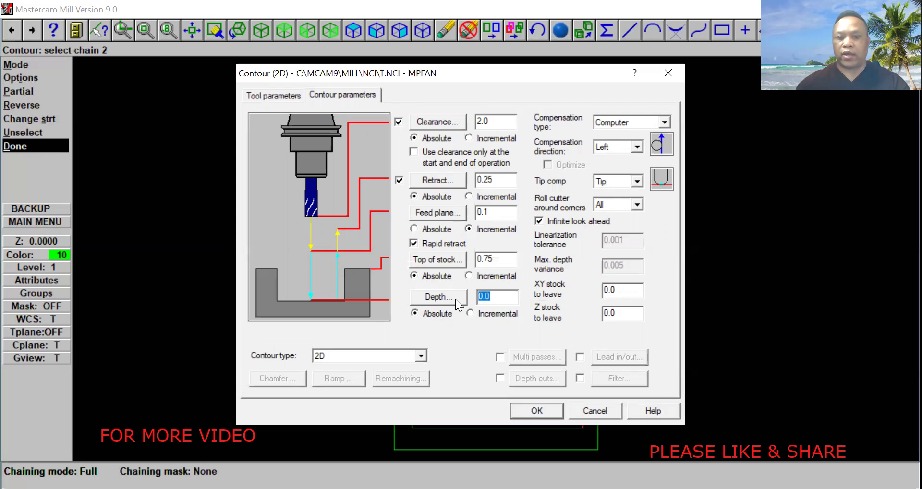
pyautogui.write('-.75')
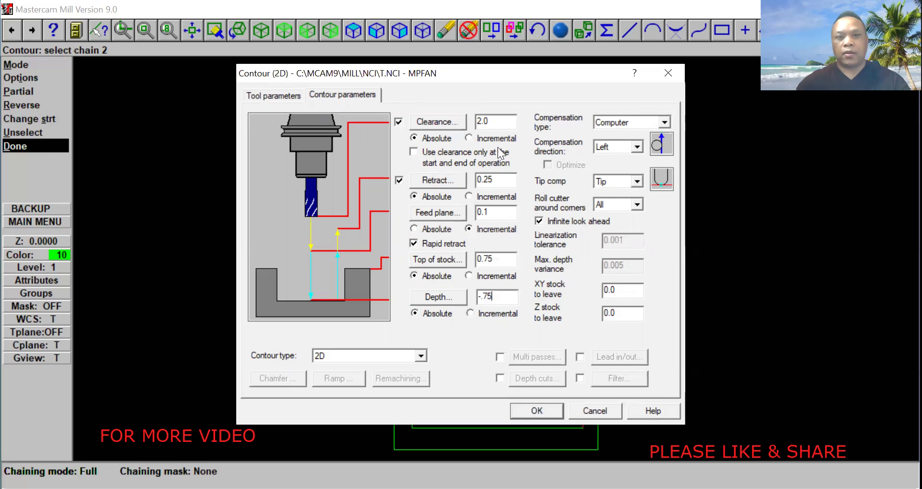
pyautogui.click(522, 411)
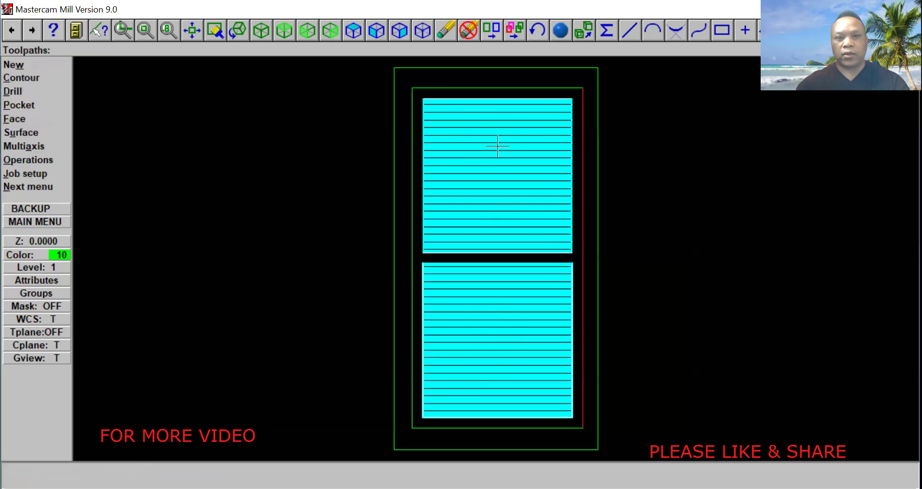
# - Start another Contour toolpath and chain the middle rectangle that surrounds both panels
pyautogui.click(48, 78)
pyautogui.click(406, 183)
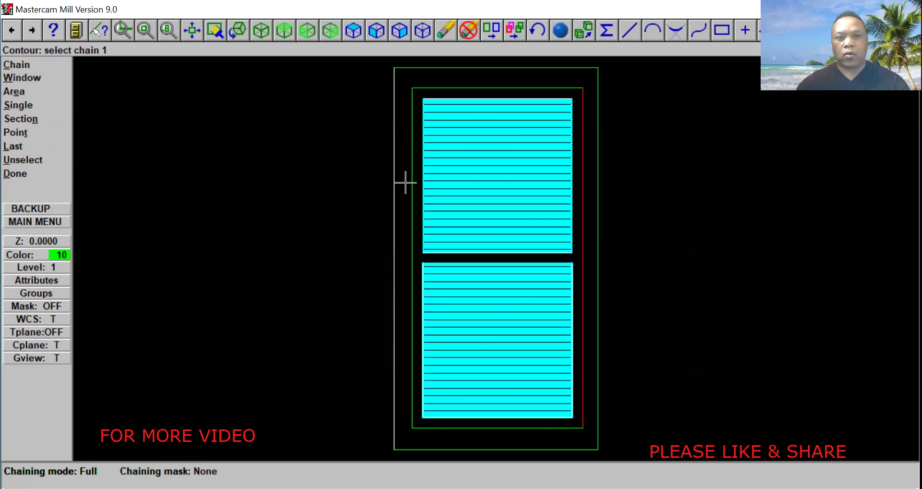
pyautogui.click(407, 414)
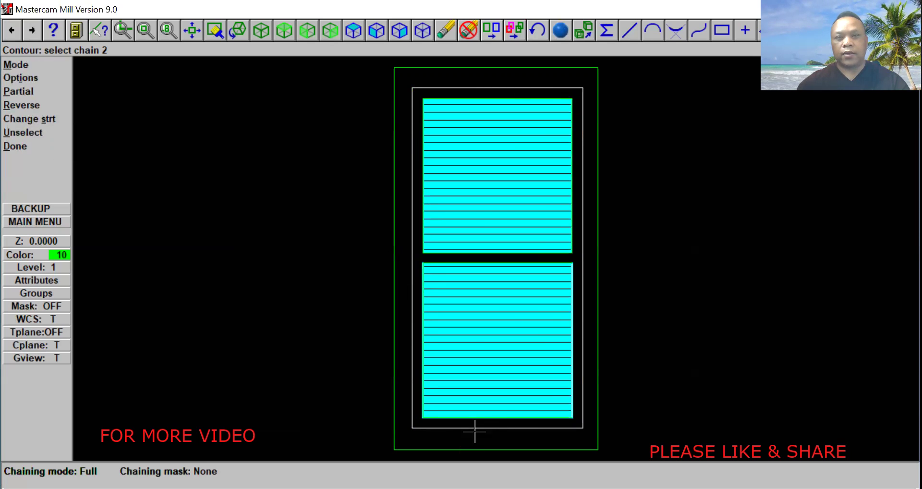
pyautogui.click(51, 145)
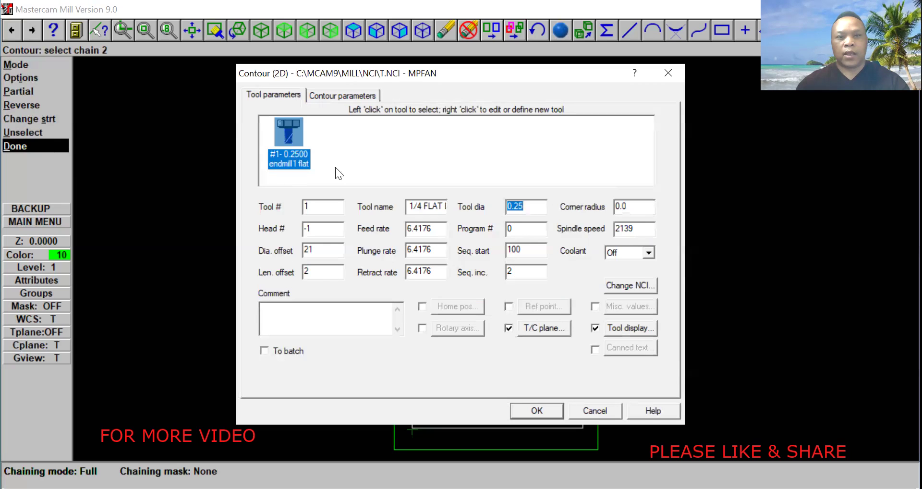
# - Pick the 0.5 in. diameter 1/2 FLAT ENDMILL from the tool library for the contour around both panels
pyautogui.rightClick(356, 132)
pyautogui.click(390, 138)
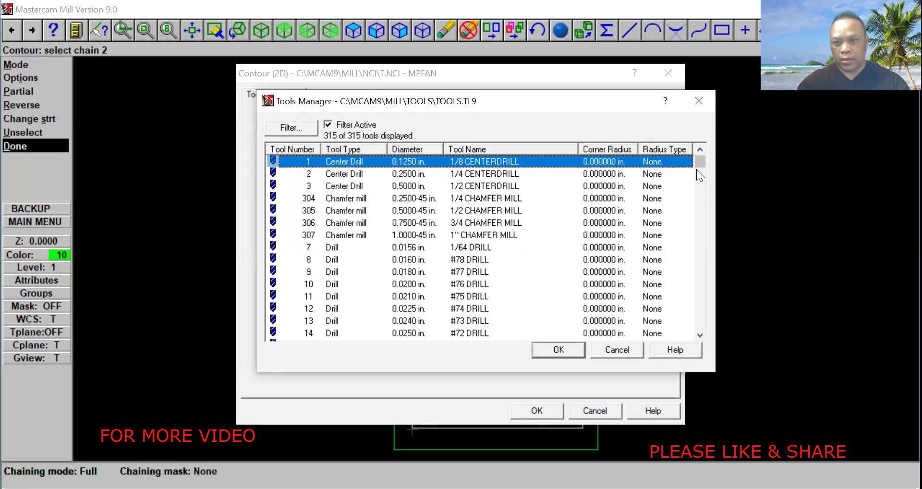
pyautogui.moveTo(698, 166); pyautogui.dragTo(694, 263)
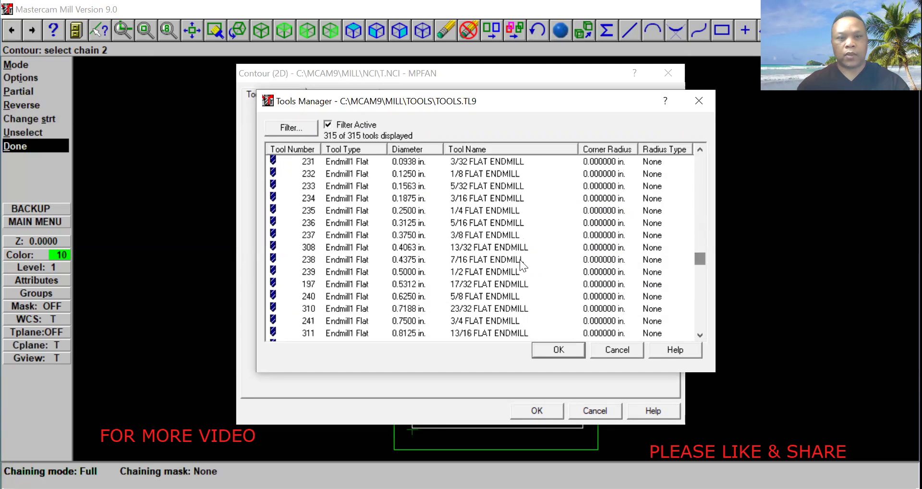
pyautogui.click(464, 273)
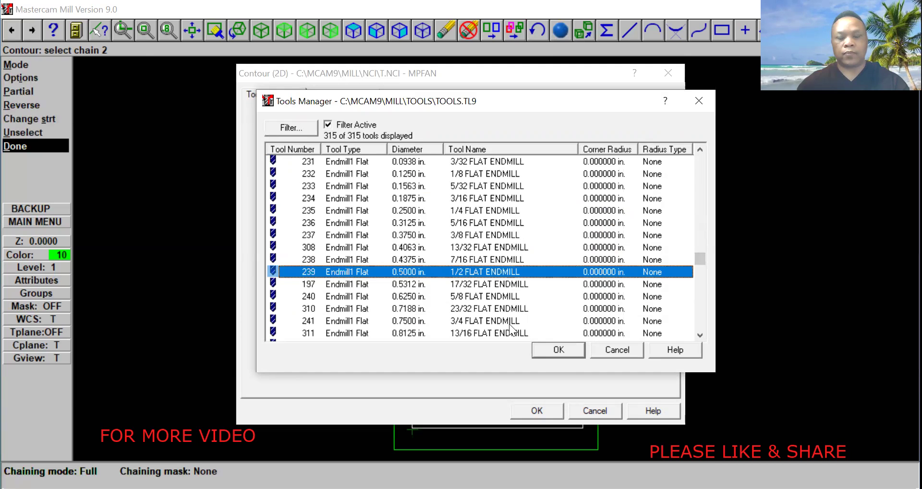
pyautogui.click(549, 351)
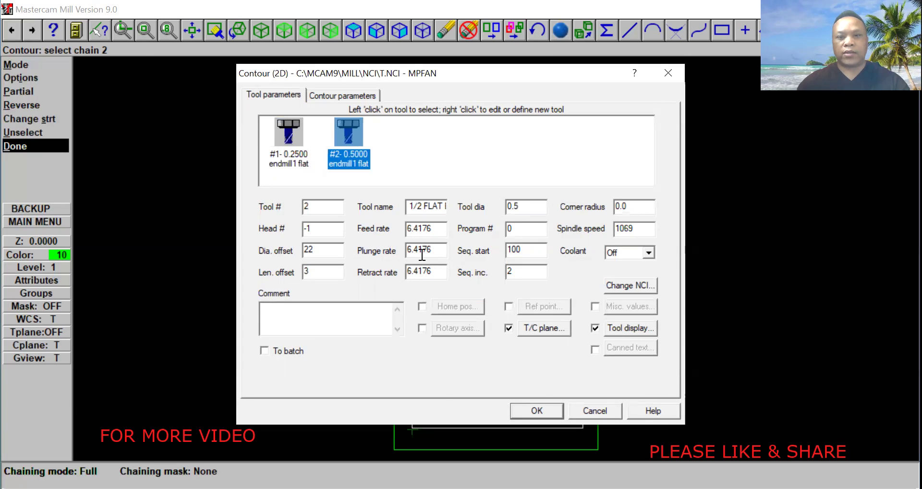
# - Set the 1/2 flat endmill's feed, plunge and retract rates to 8.0 and its spindle speed to 4000
pyautogui.moveTo(434, 232); pyautogui.dragTo(384, 233)
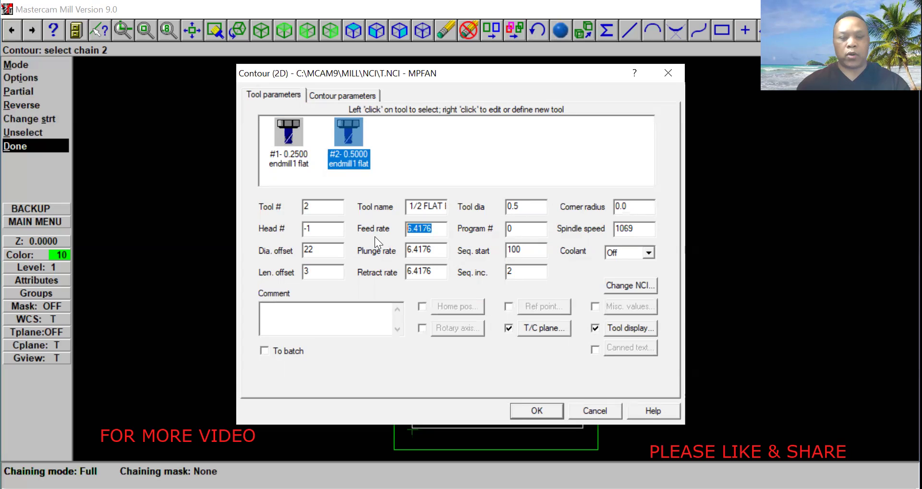
pyautogui.write('8.0')
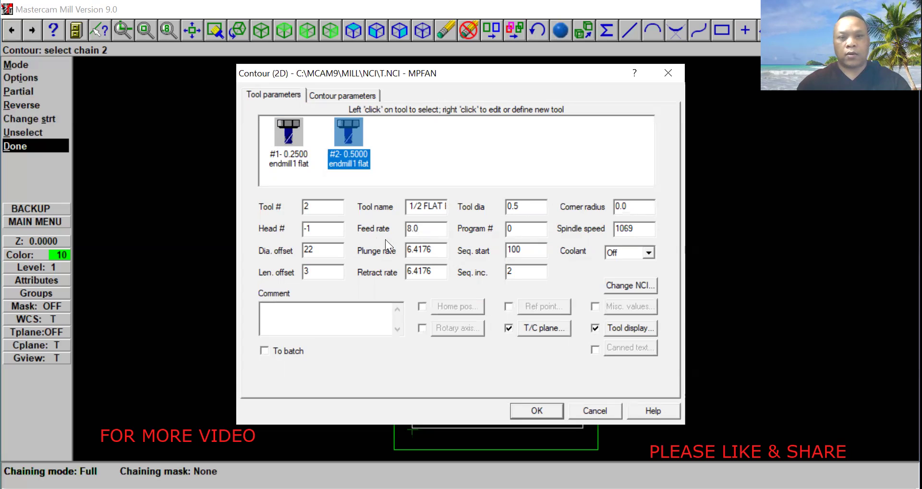
pyautogui.press('Tab')
pyautogui.write('8.0')
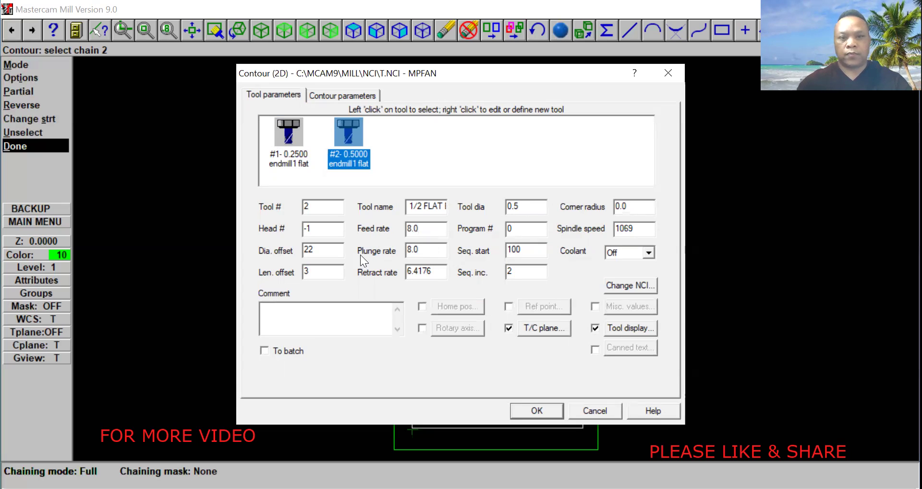
pyautogui.press('Tab')
pyautogui.write('8.0')
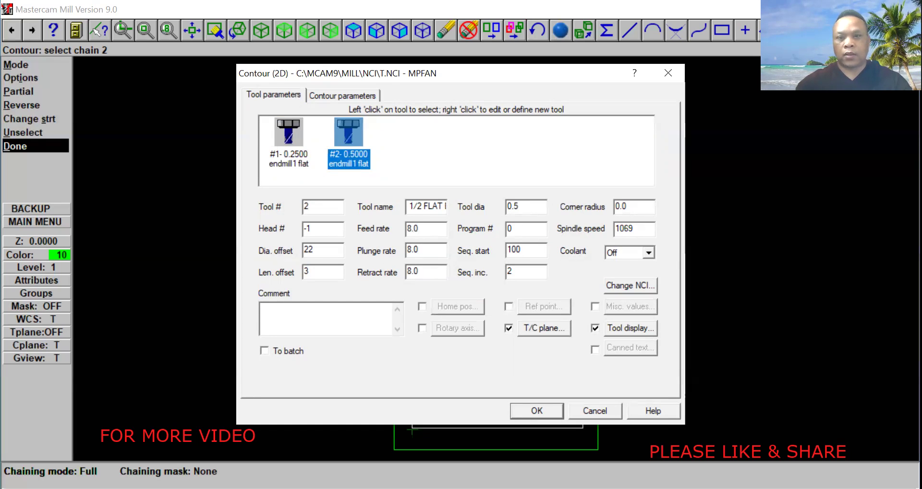
pyautogui.doubleClick(641, 228)
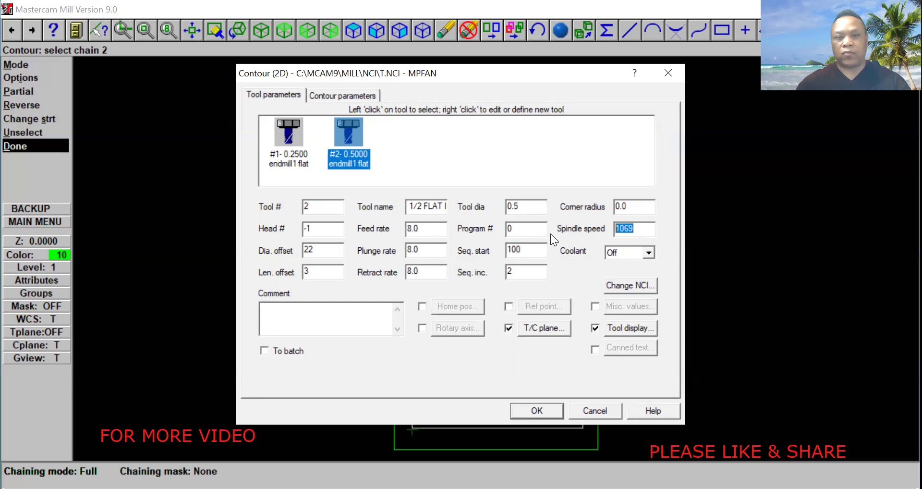
pyautogui.write('40')
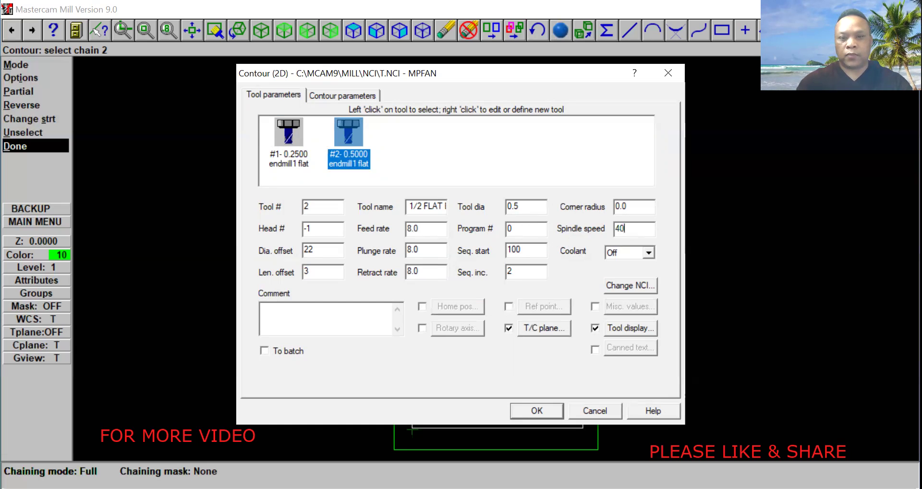
pyautogui.write('00')
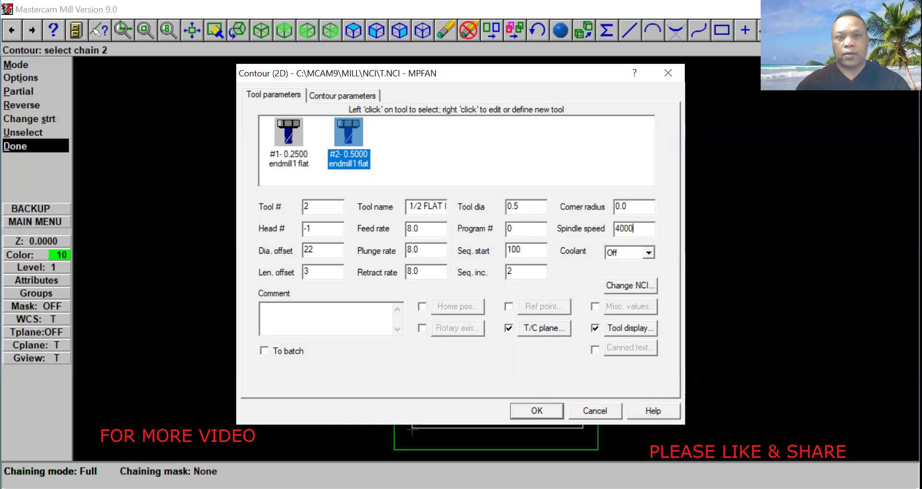
# - Set the contour depth to -0.75 and generate the 2D toolpath around the middle rectangle
pyautogui.click(353, 94)
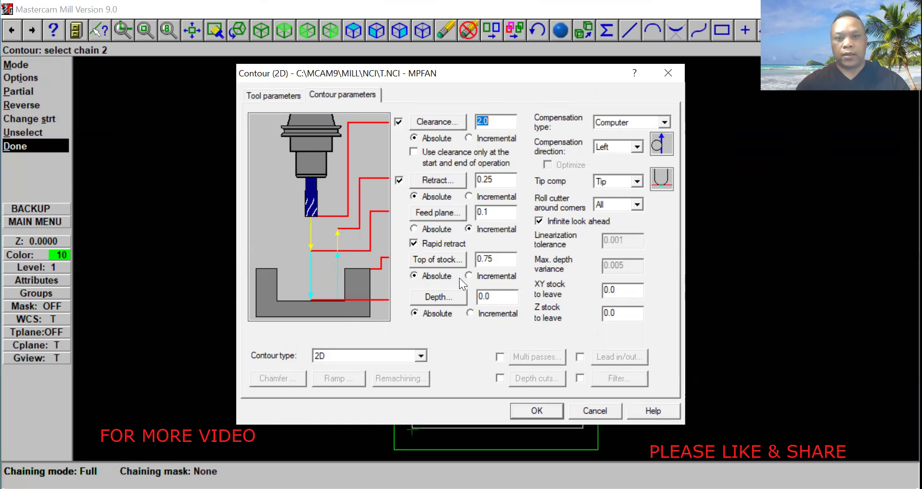
pyautogui.click(501, 296)
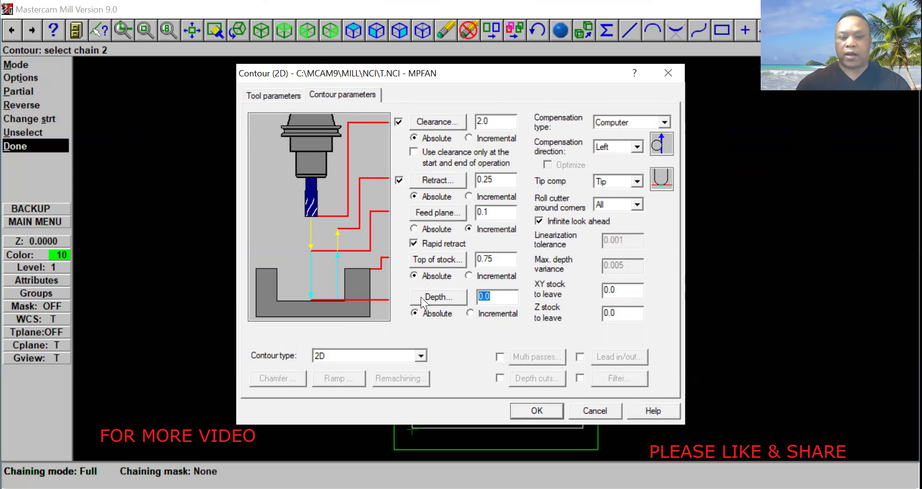
pyautogui.write('-.7')
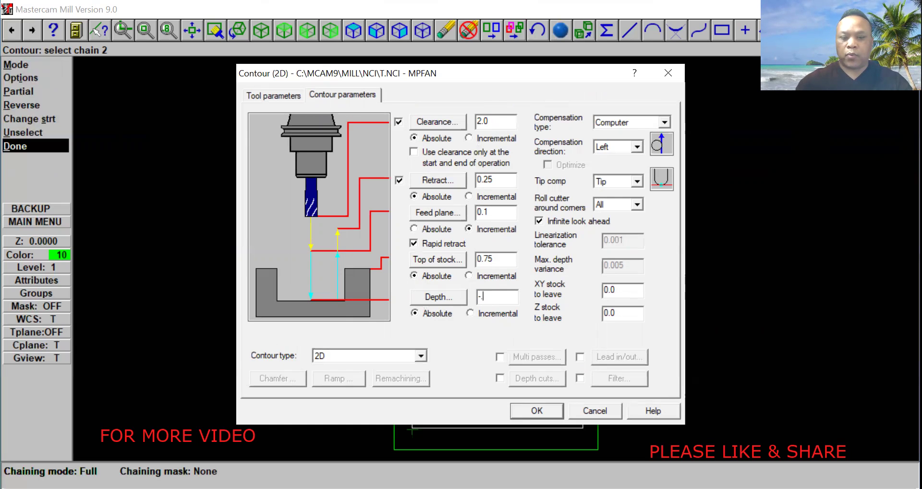
pyautogui.write('5')
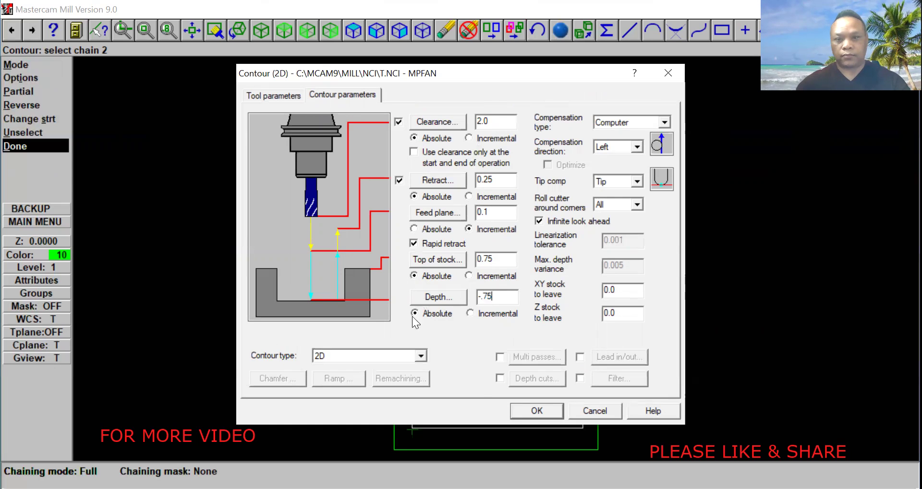
pyautogui.click(521, 409)
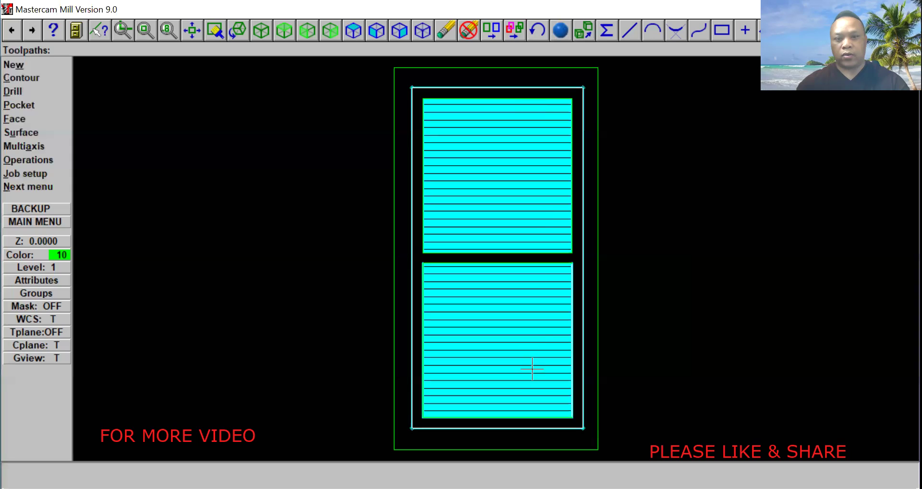
# - Select all operations in the Operations Manager and regenerate their toolpaths
pyautogui.click(44, 160)
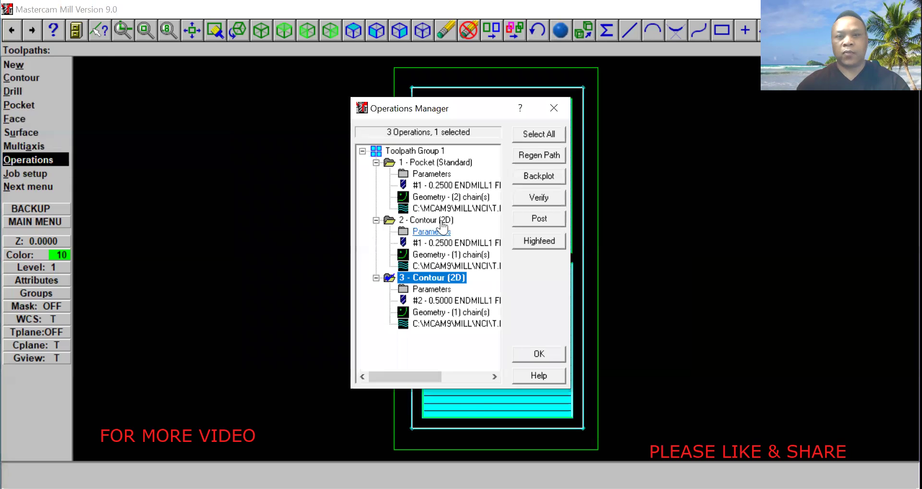
pyautogui.click(537, 136)
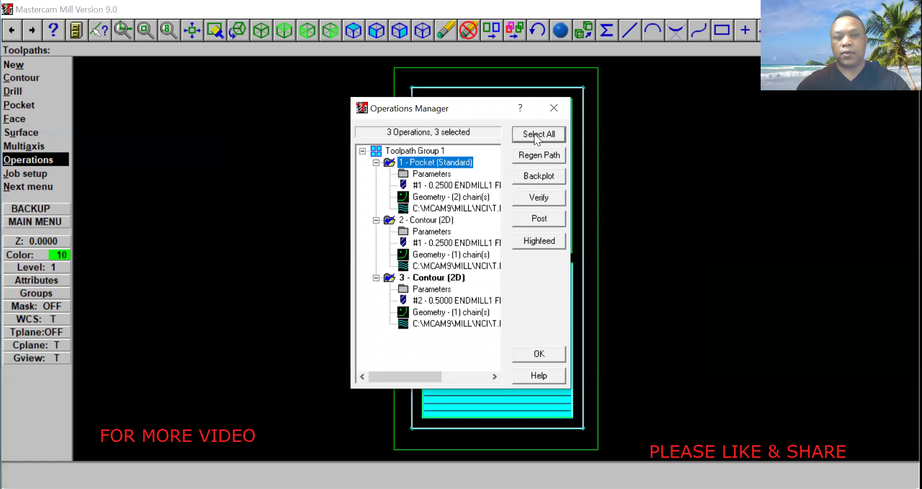
pyautogui.click(524, 158)
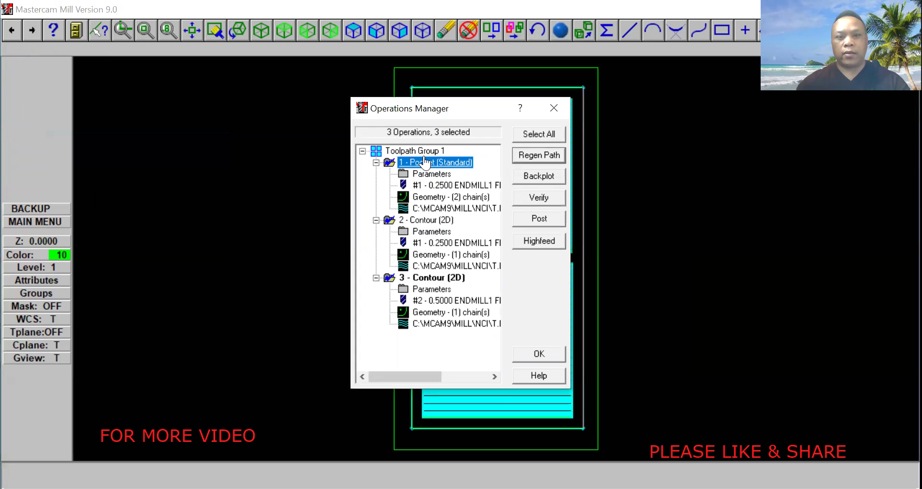
# - Verify all selected operations by running the solid machining simulation, adjusting its playback speed up to the maximum
pyautogui.click(529, 198)
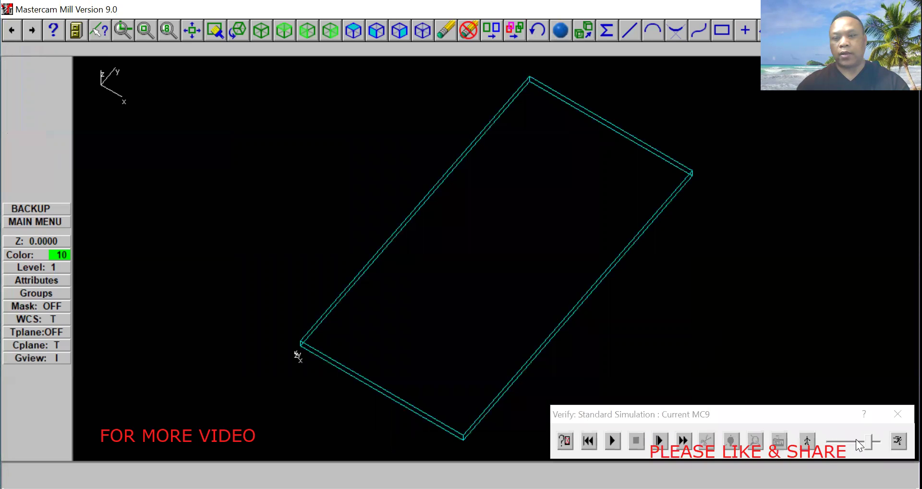
pyautogui.click(857, 440)
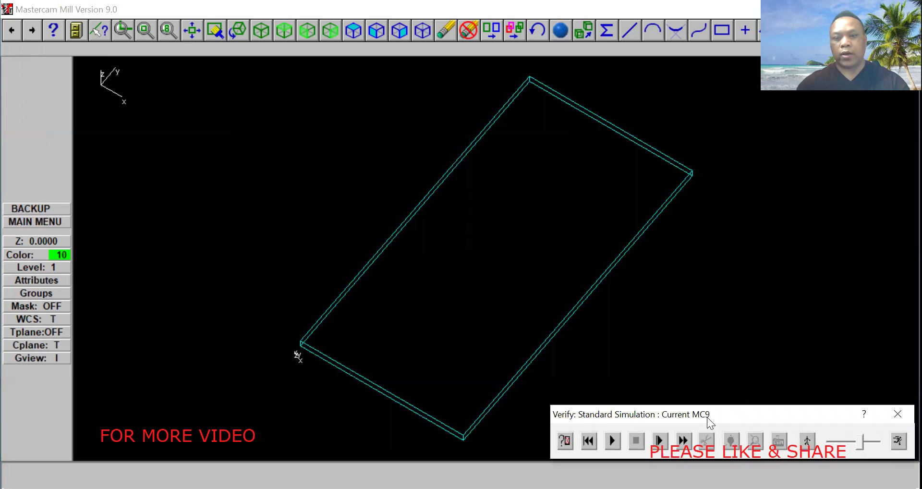
pyautogui.click(611, 440)
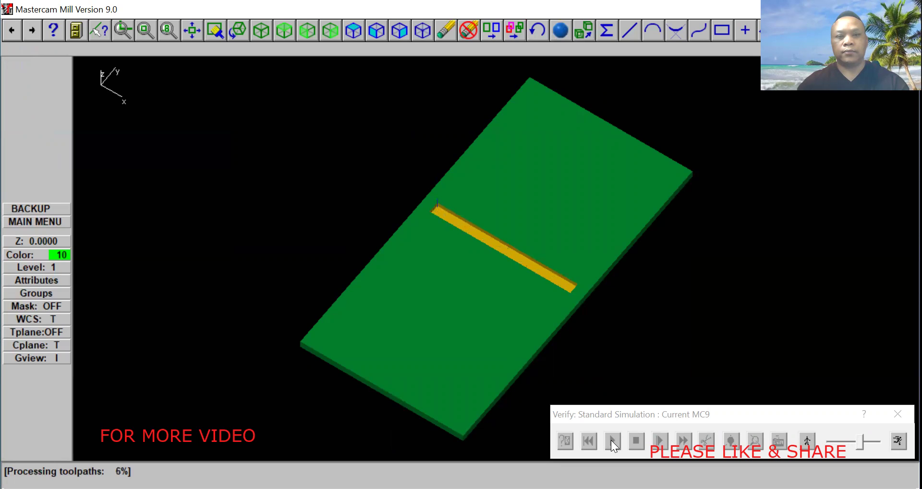
pyautogui.moveTo(860, 441); pyautogui.dragTo(867, 439)
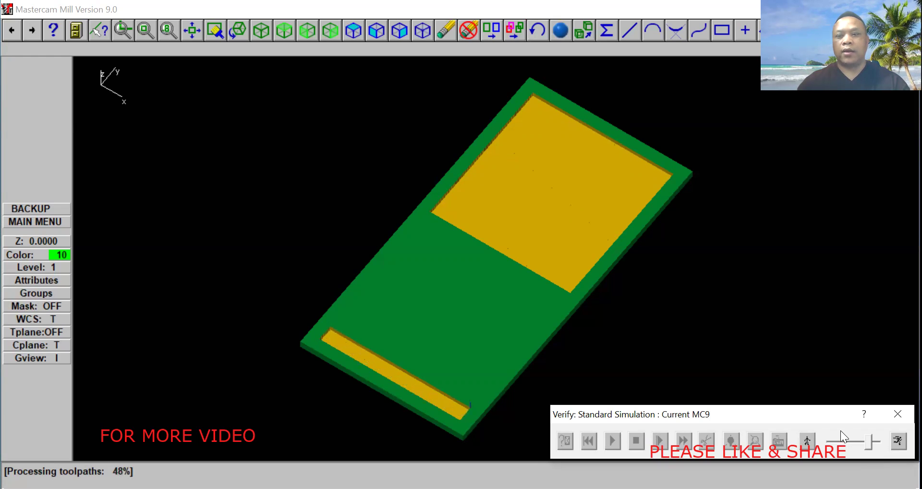
pyautogui.click(874, 438)
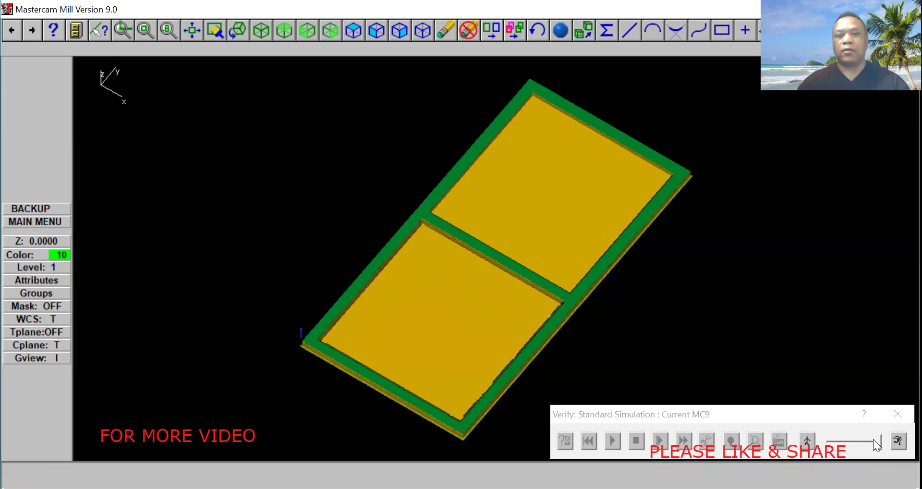